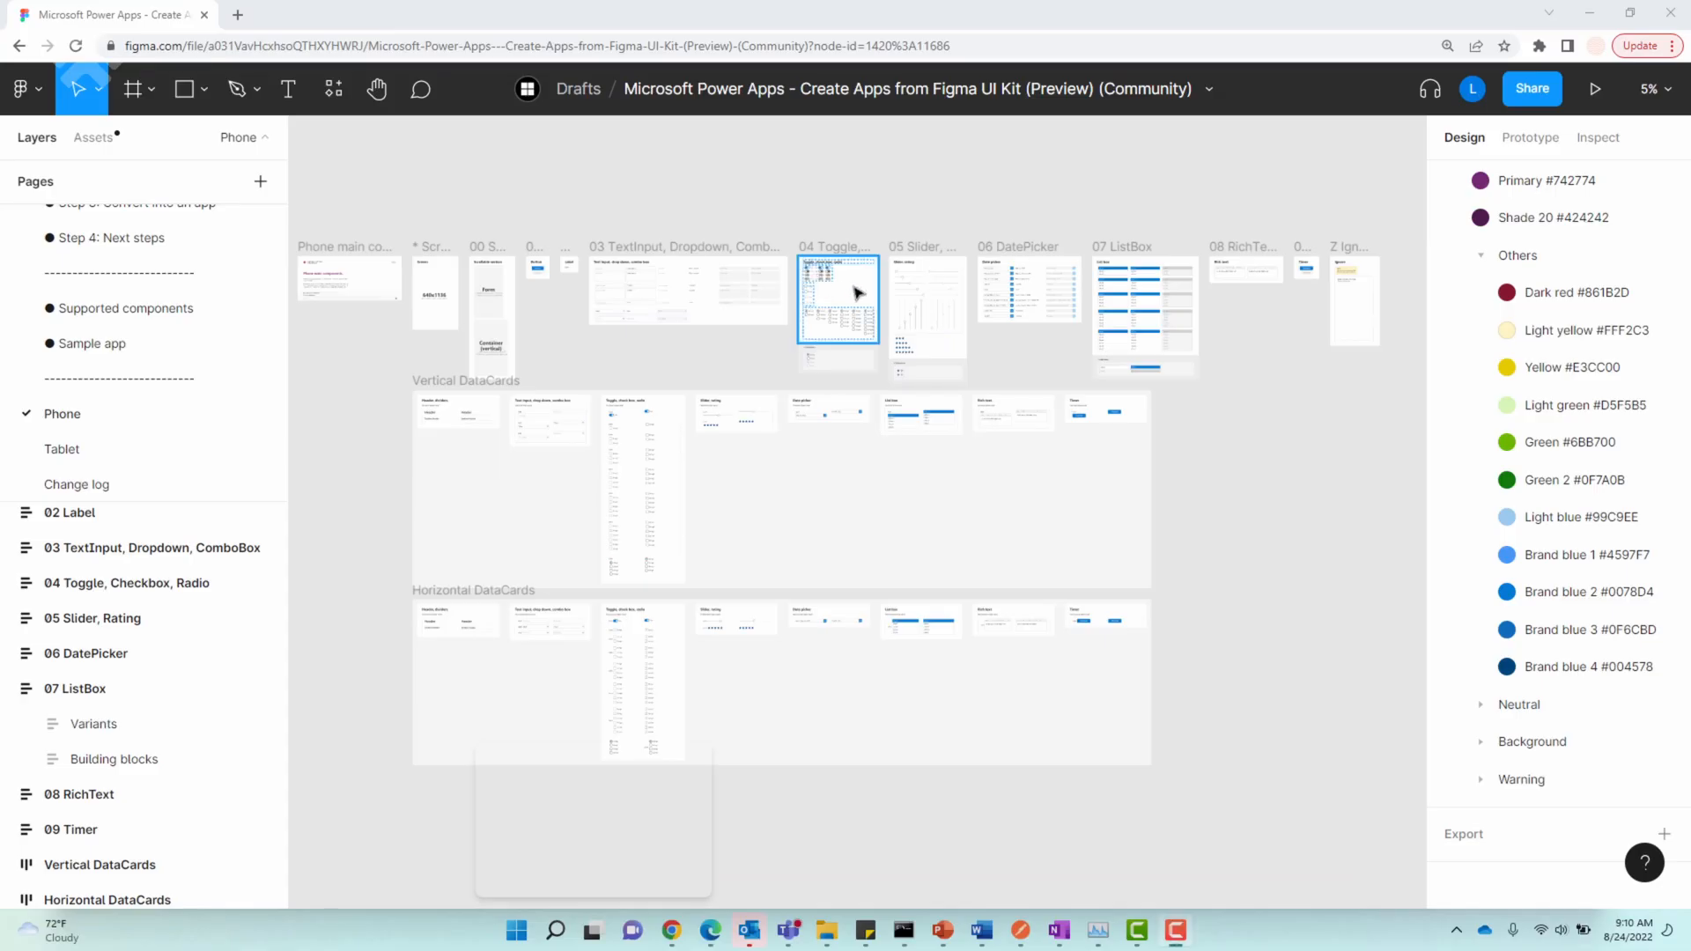
Step: Examine the Phone component sets, including toggles, sliders, date pickers, list boxes, rich text and timer data cards
scroll(856, 294, "up", 5)
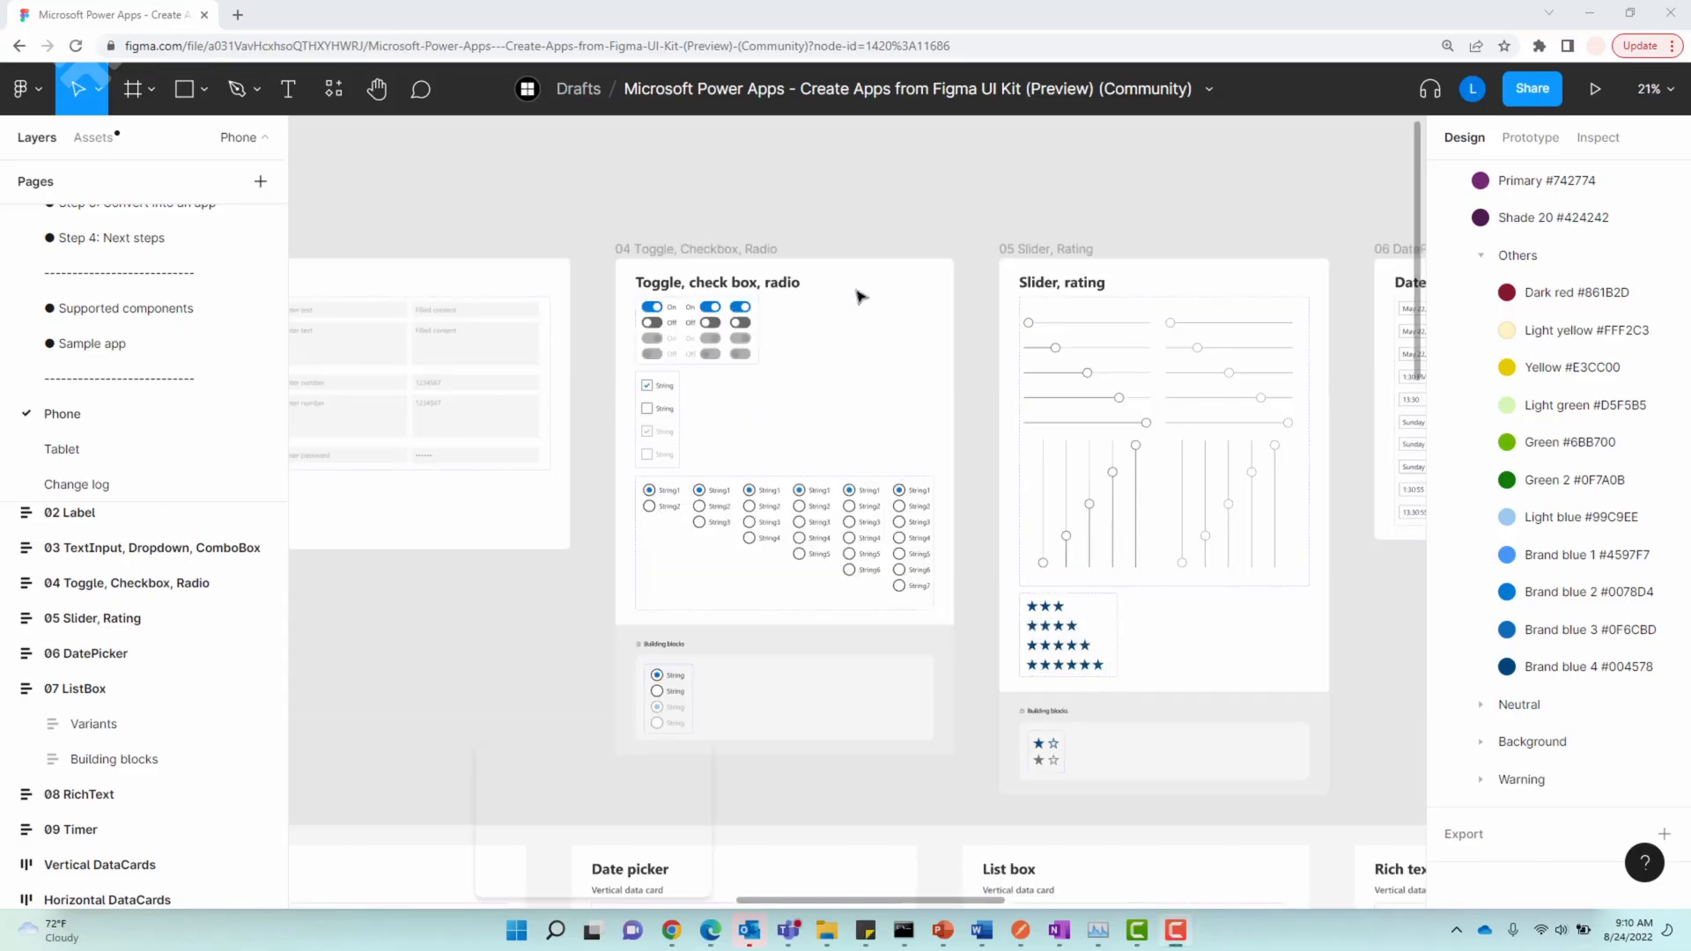
scroll(861, 360, "right", 5)
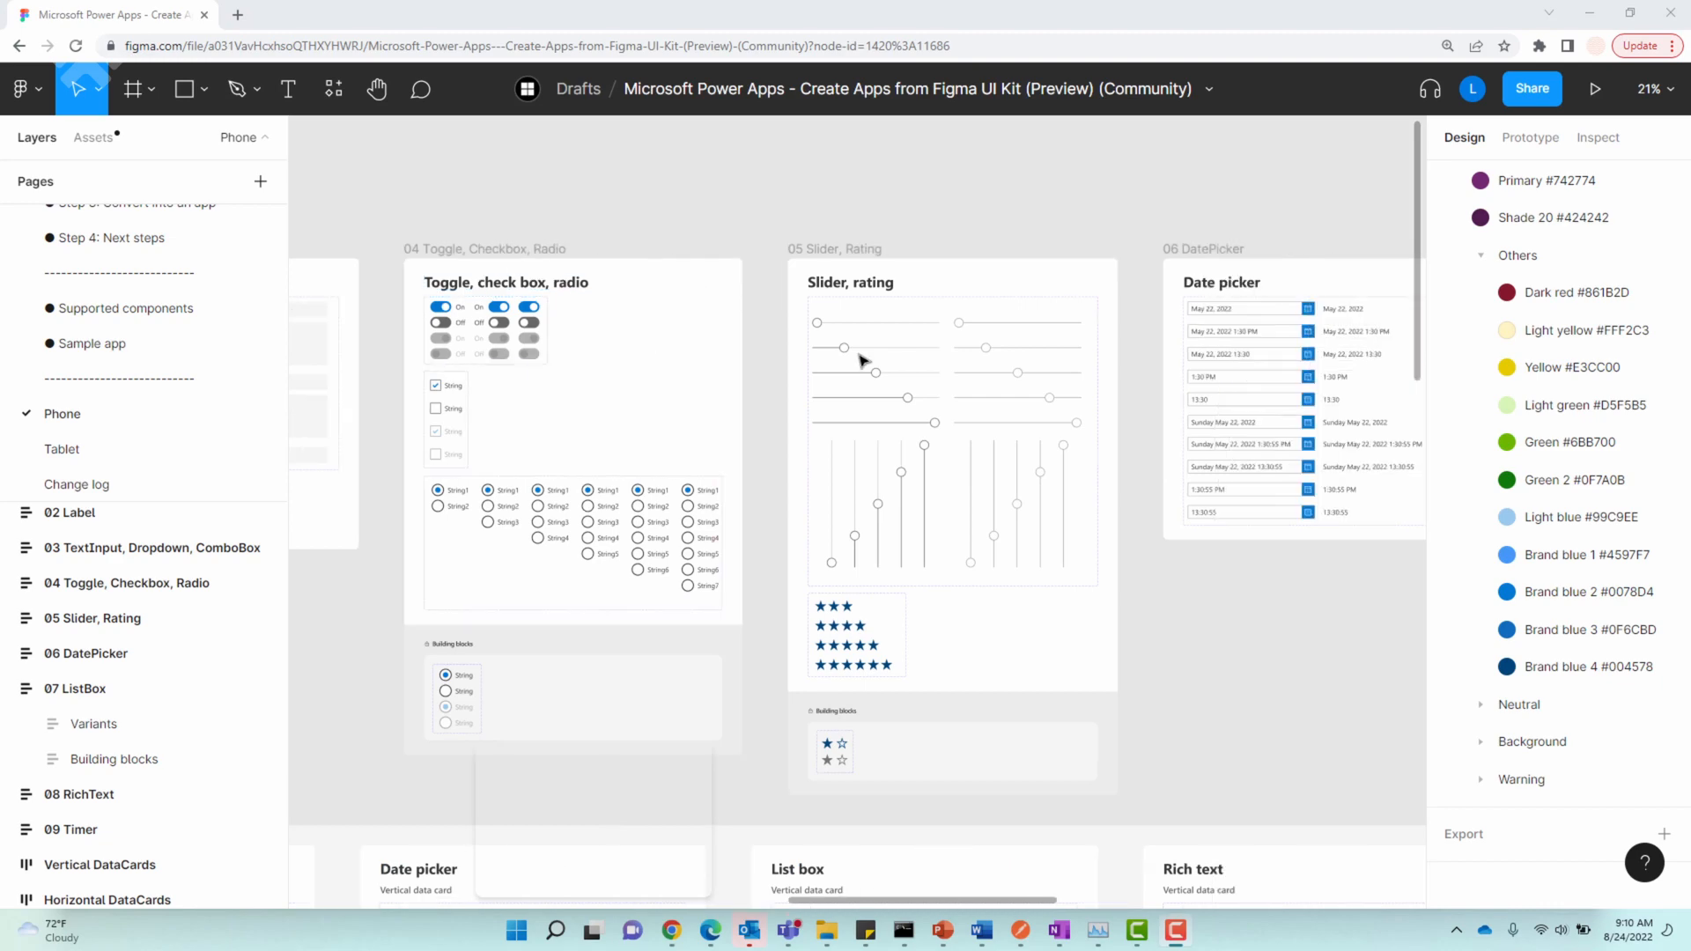
scroll(858, 353, "right", 5)
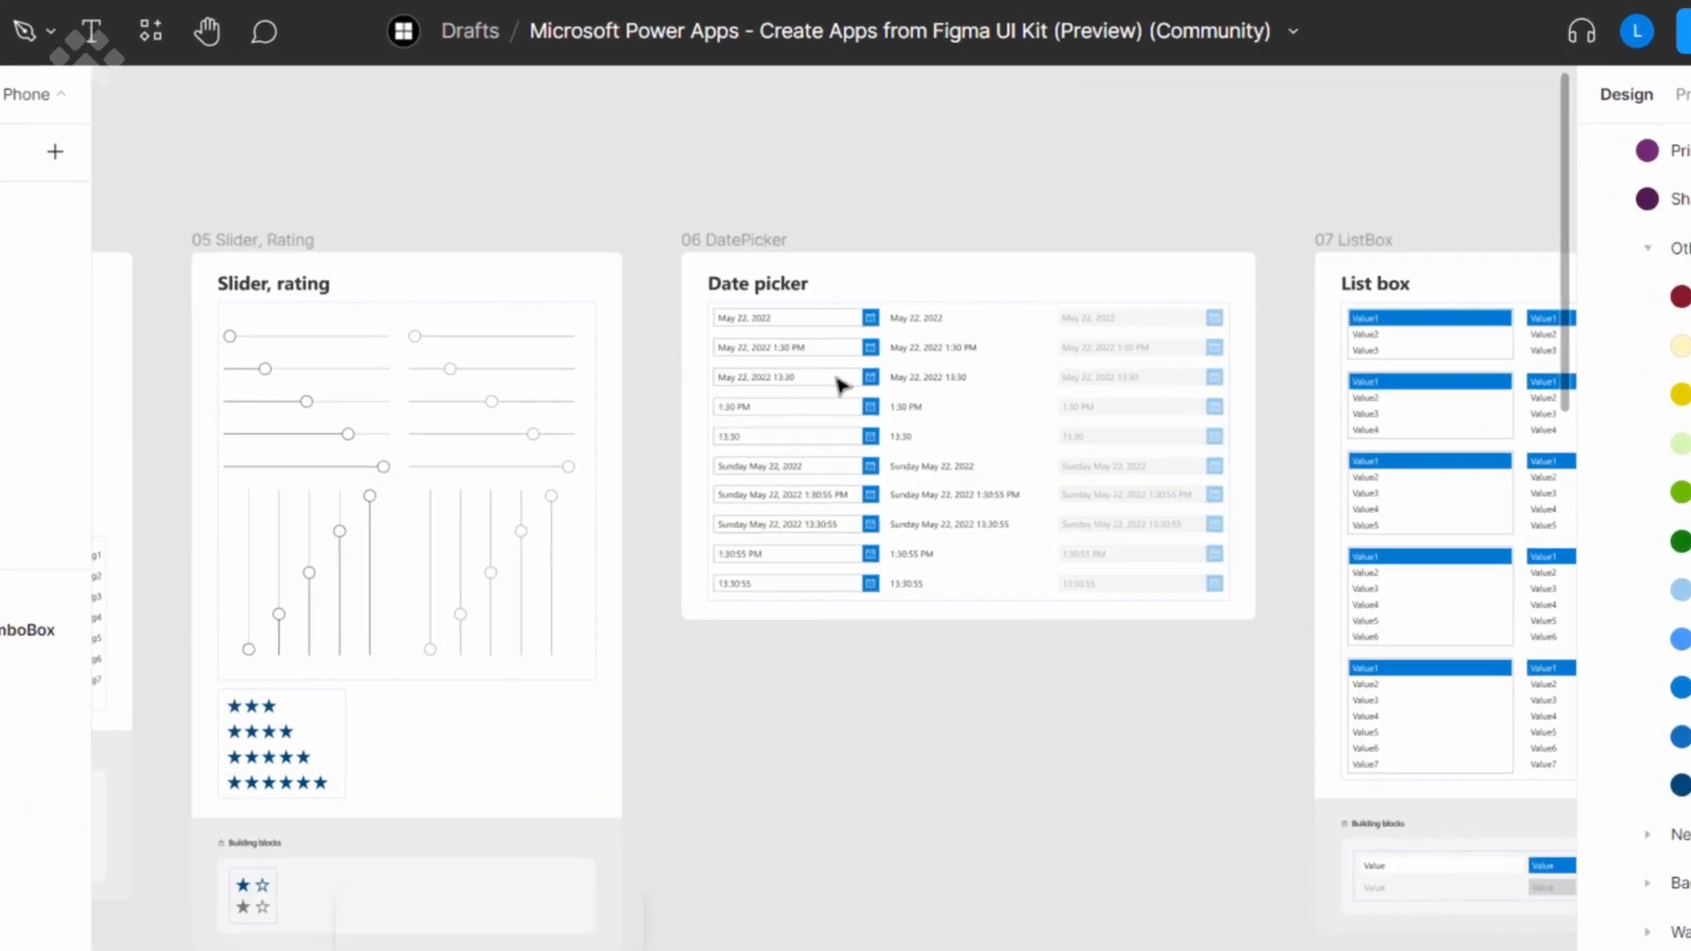
scroll(932, 366, "up", 3)
scroll(937, 395, "up", 3)
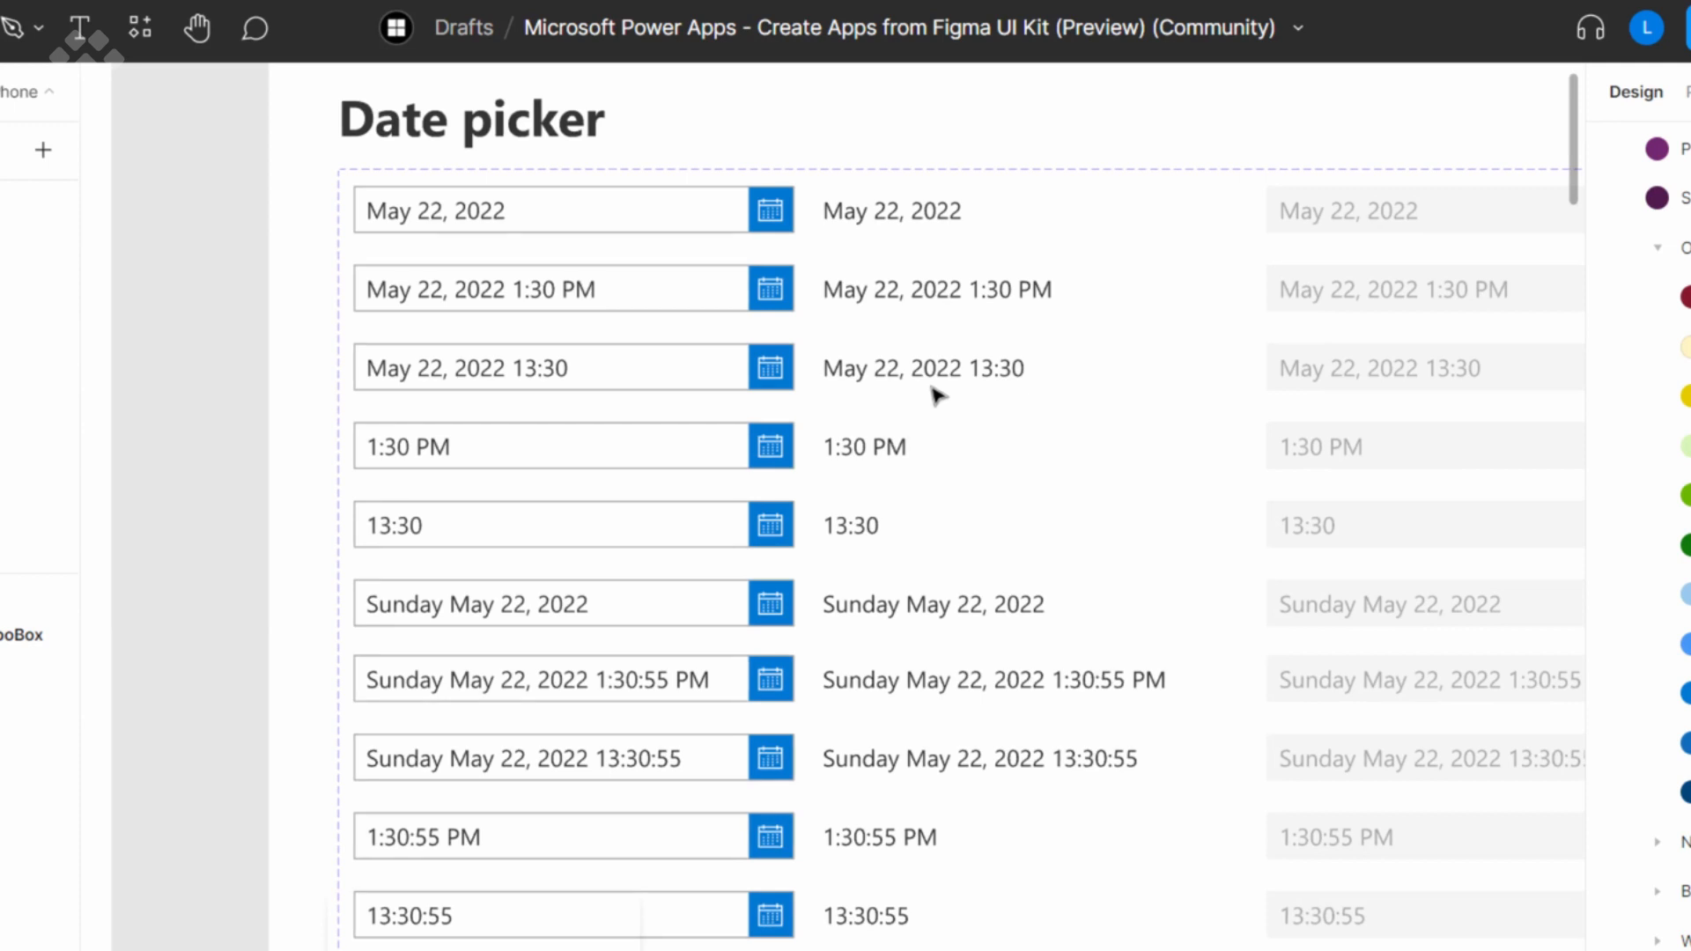
scroll(936, 394, "down", 5)
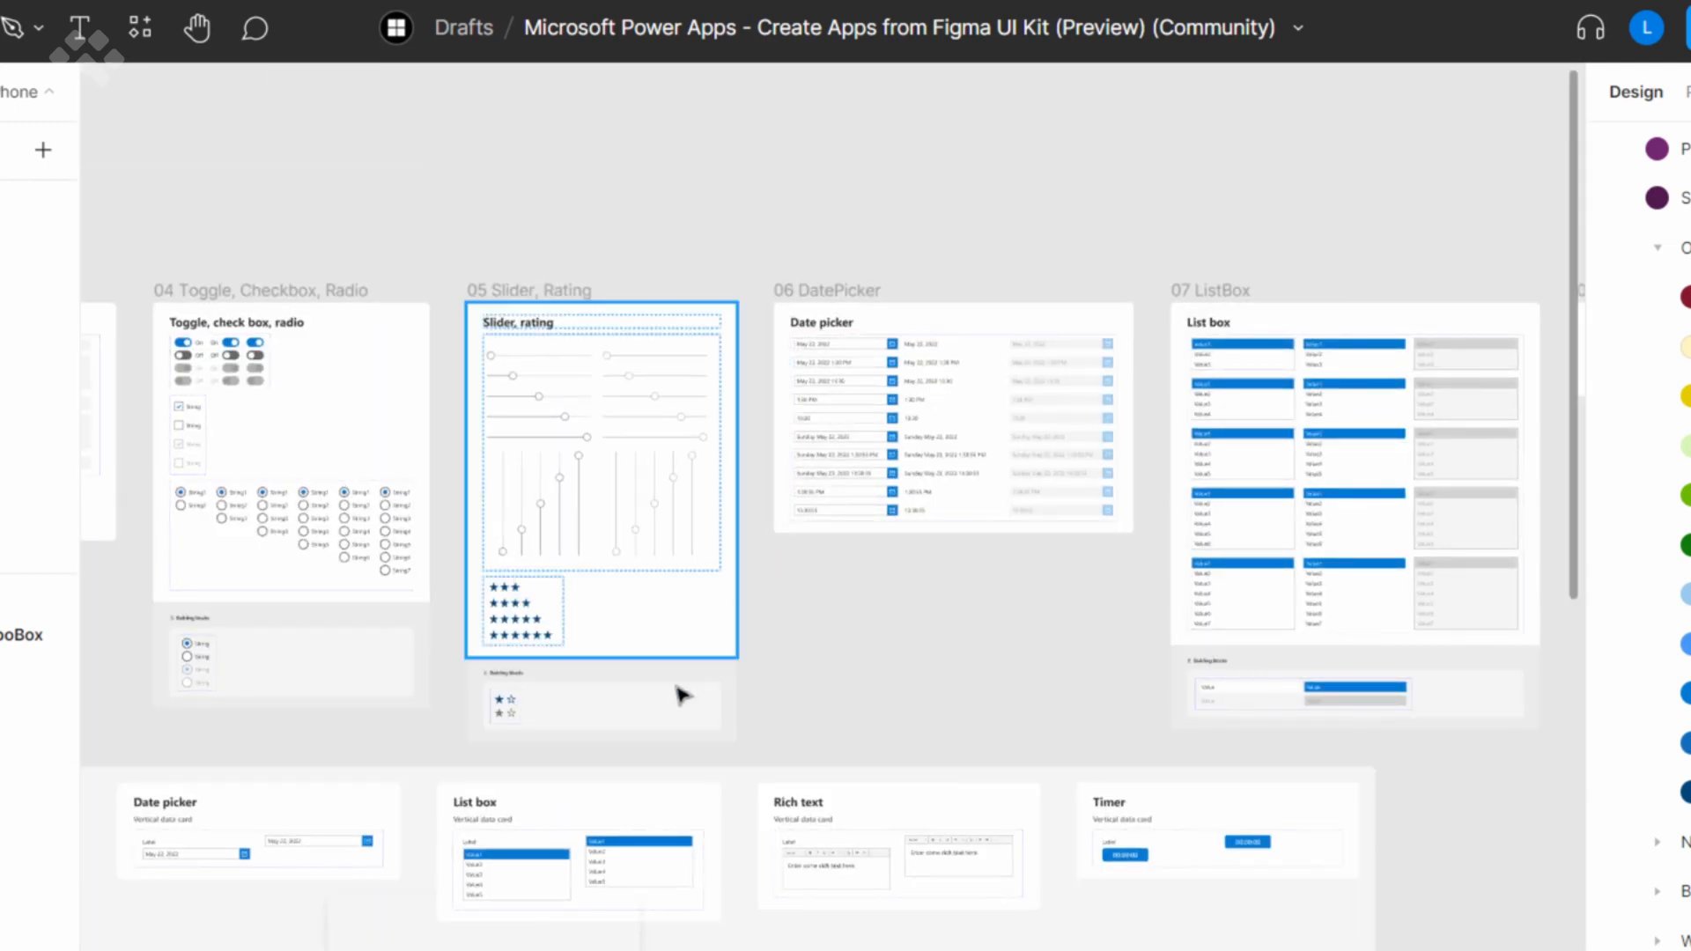
scroll(625, 850, "up", 5)
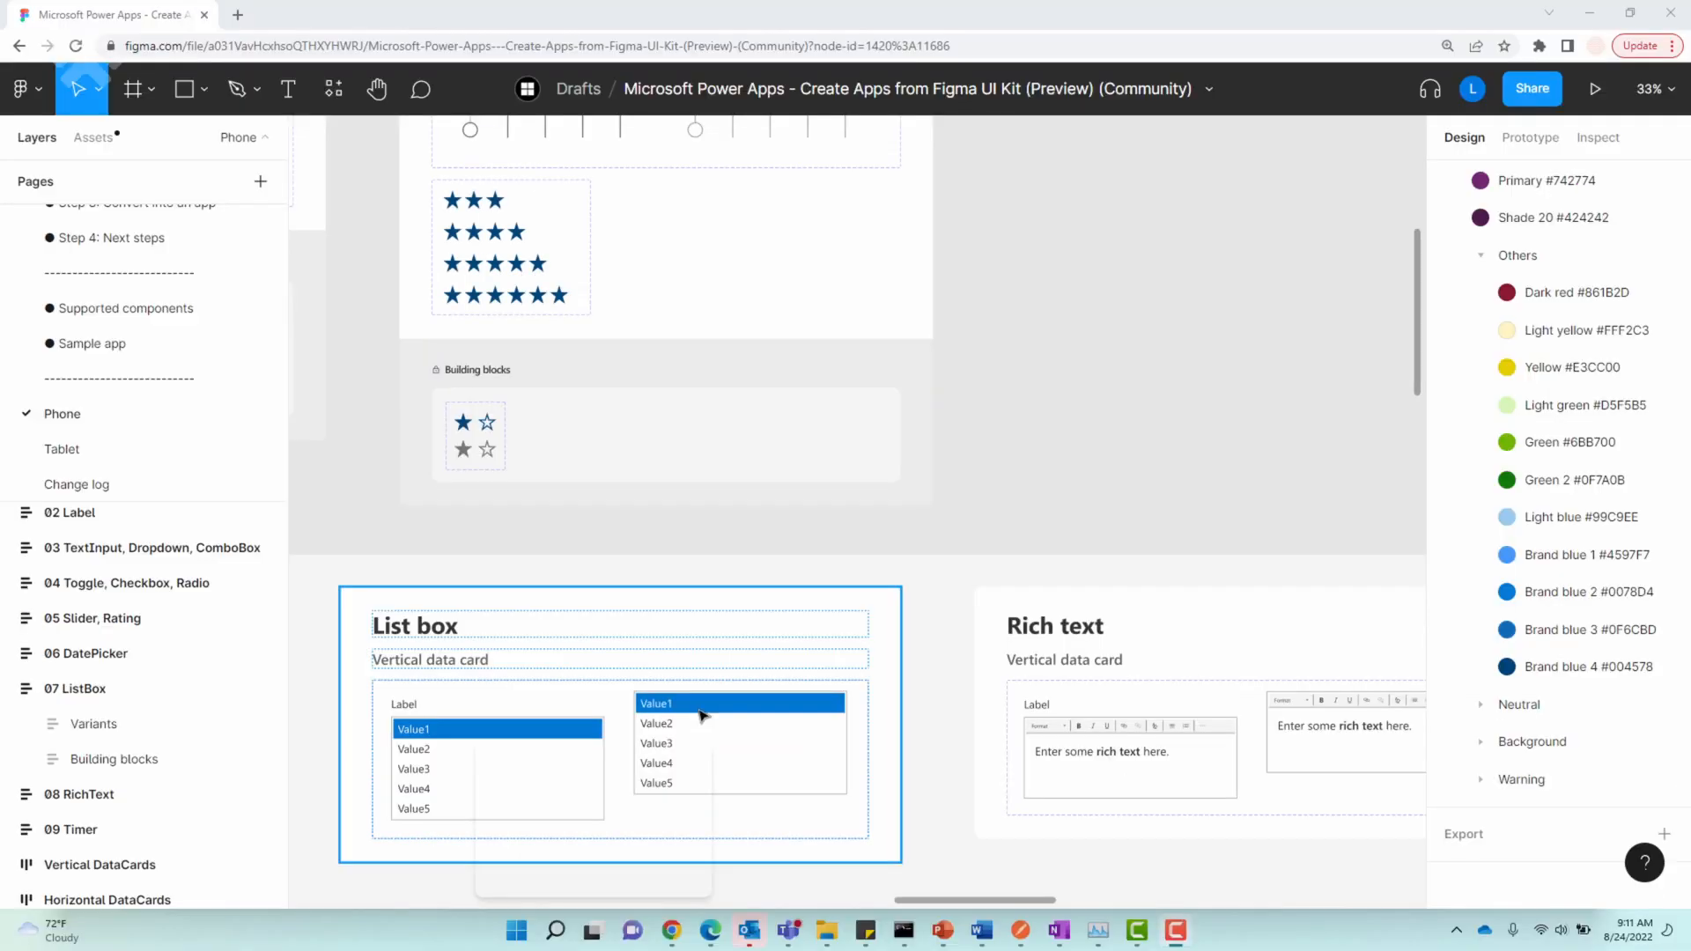
scroll(628, 857, "right", 5)
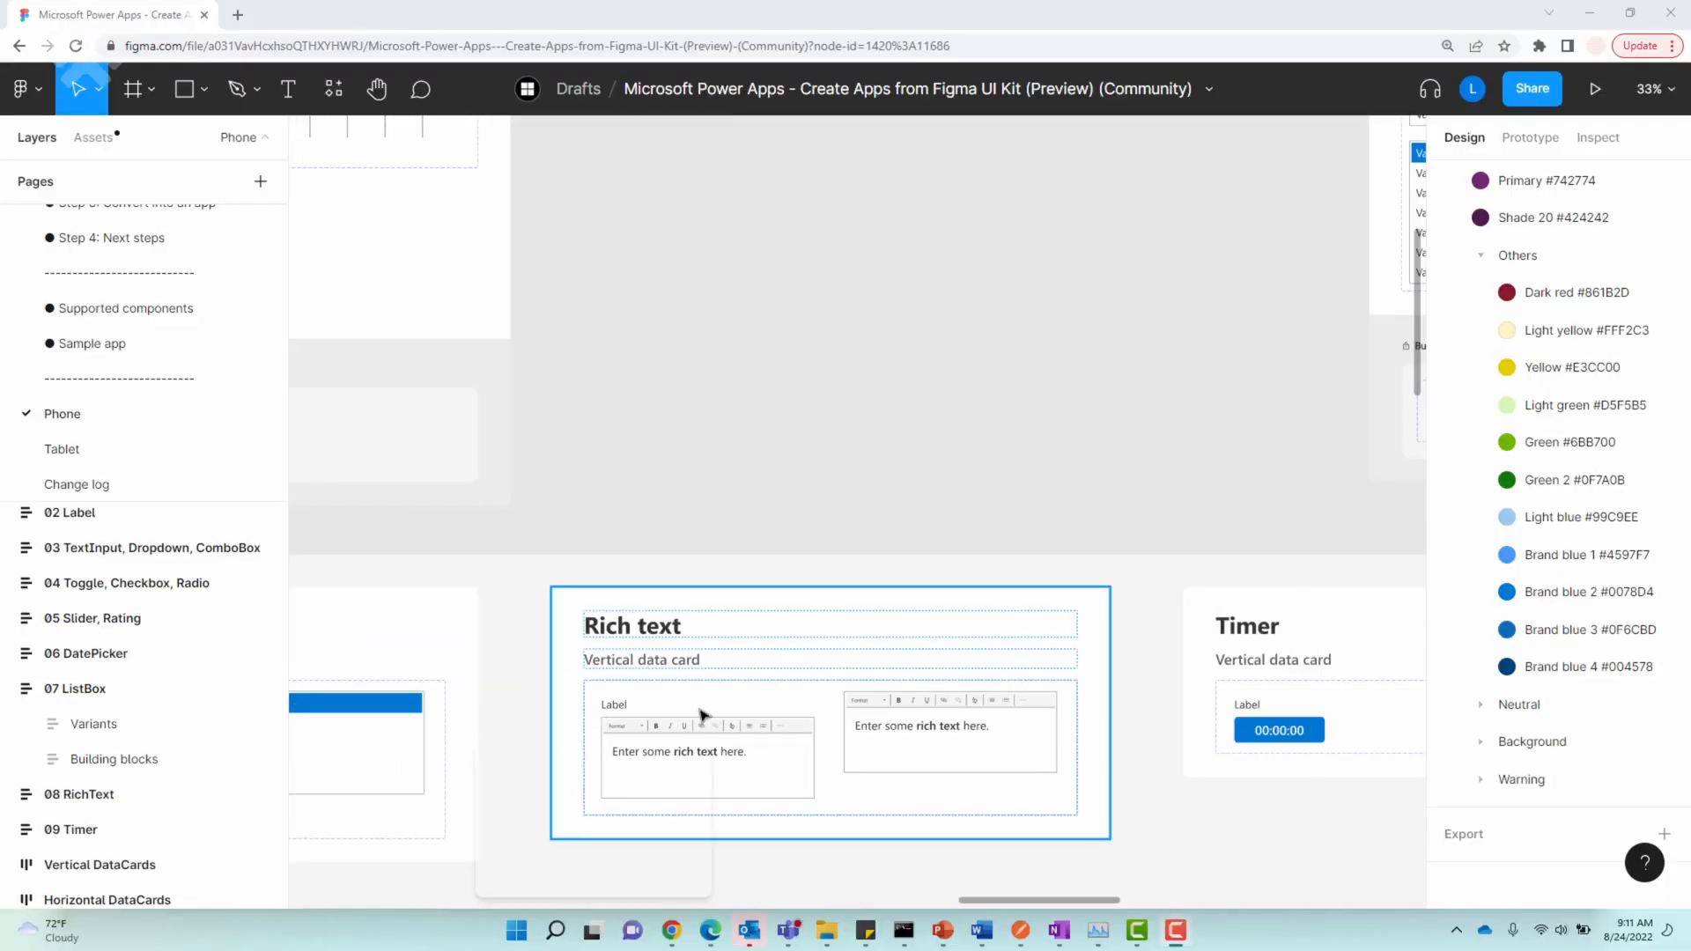
scroll(702, 714, "right", 5)
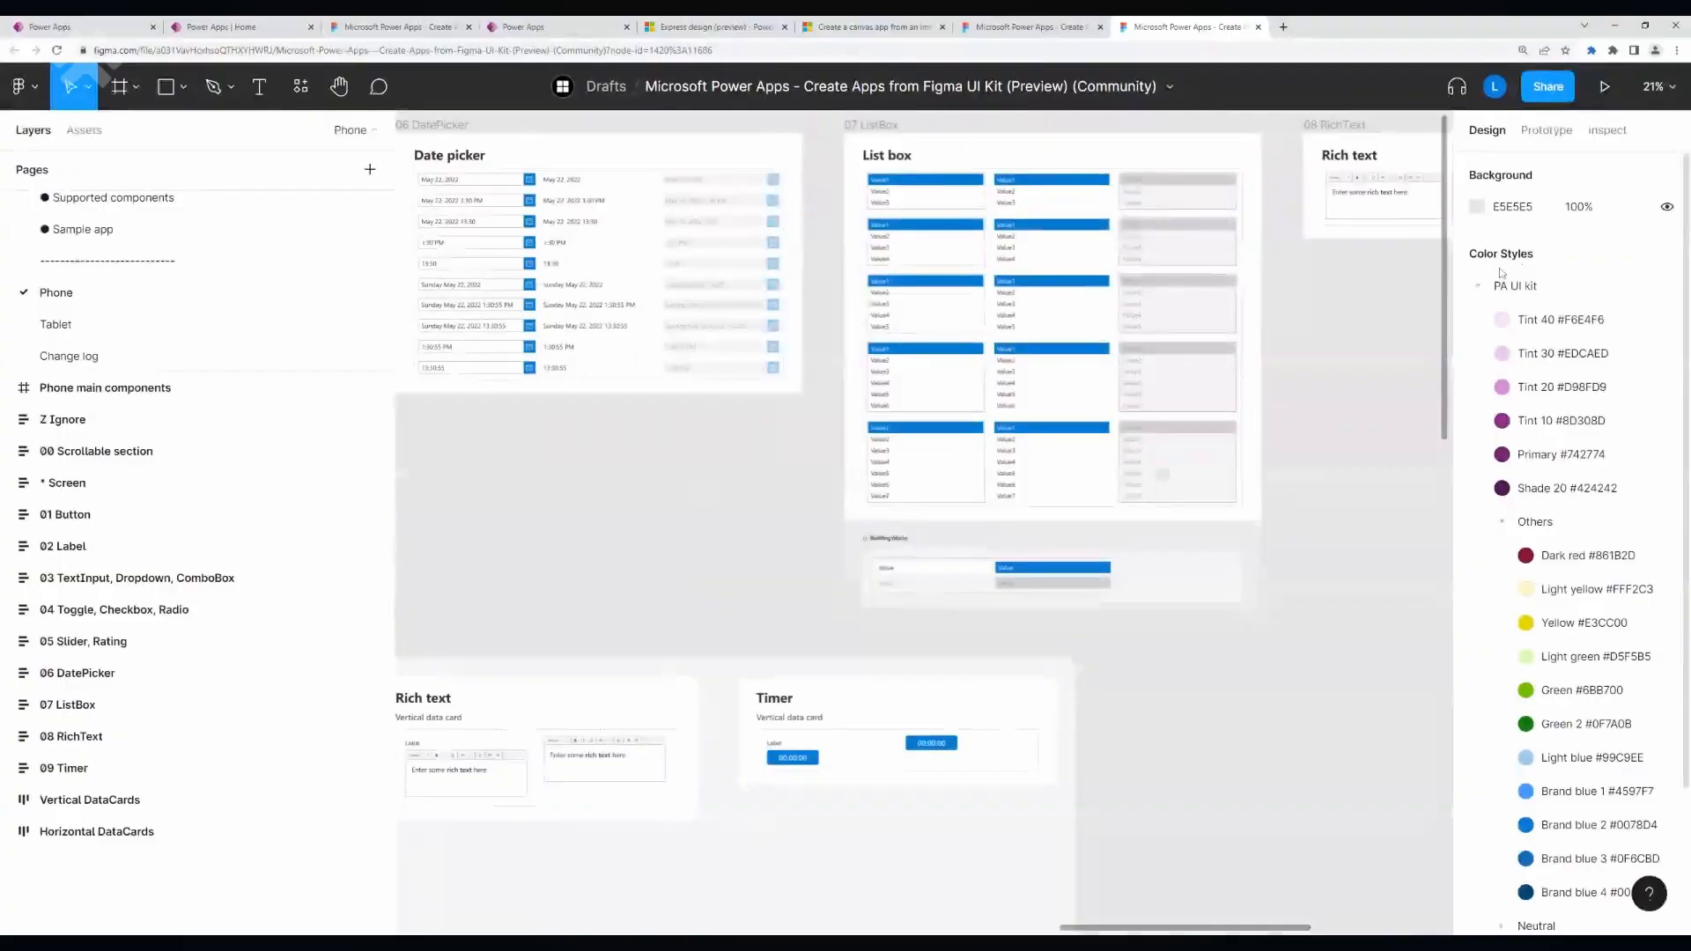
Step: Recolour the Brand blue 2 colour style to red D40000 and check the components that use it
scroll(1568, 621, "down", 2)
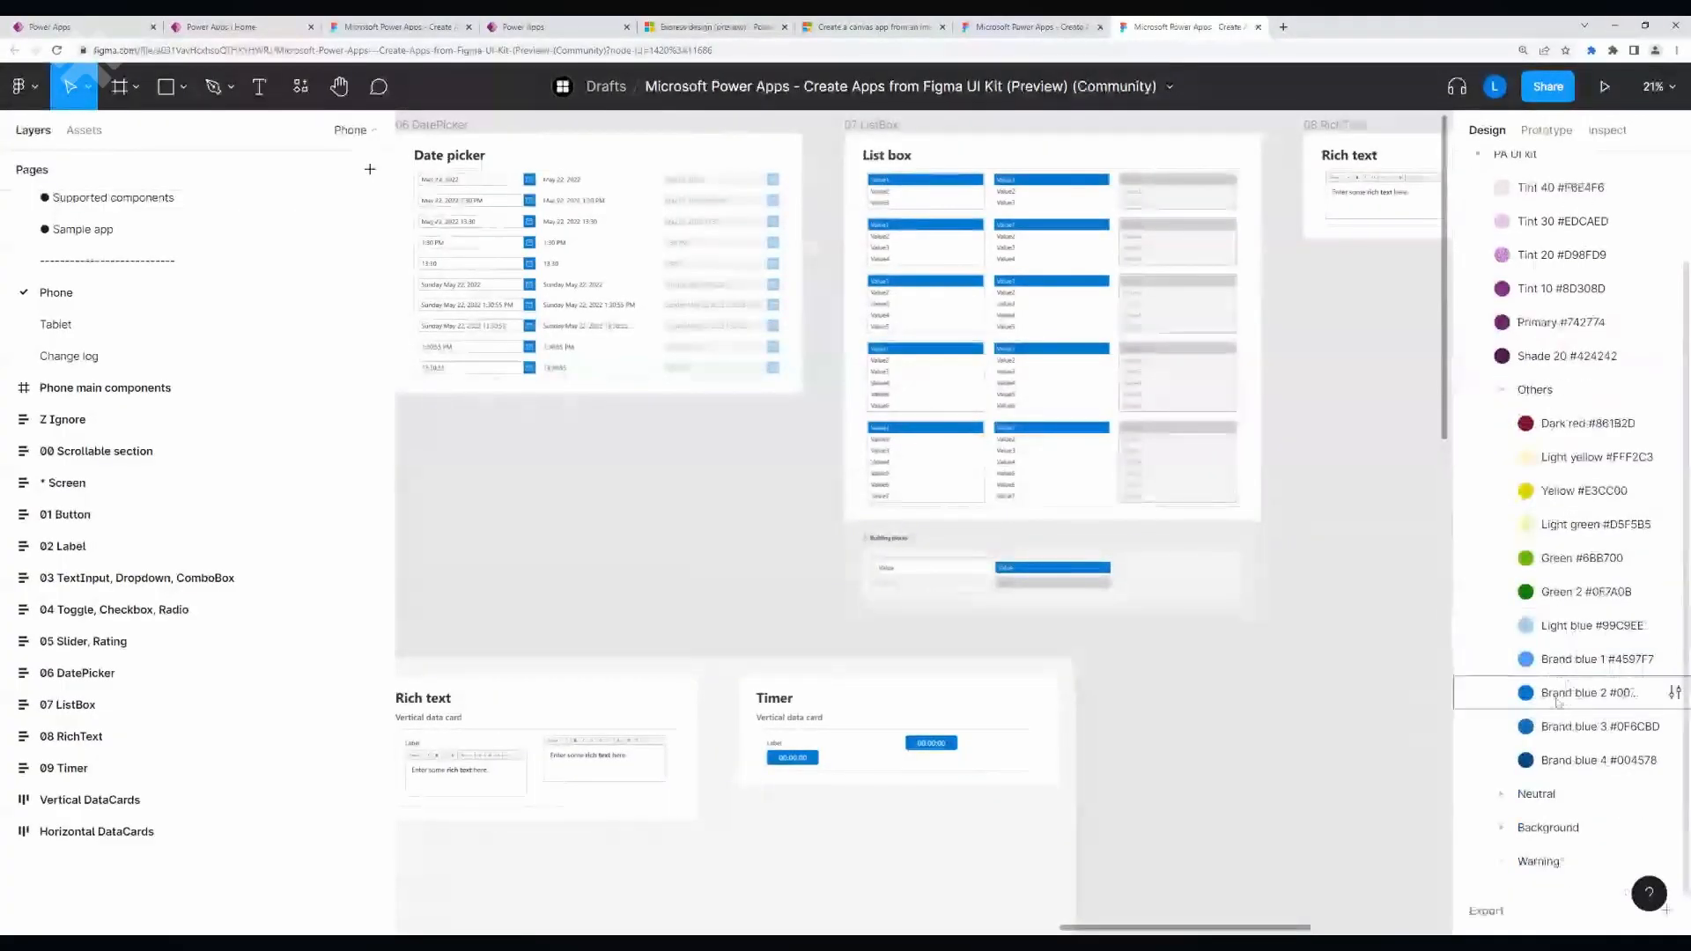
left_click(1543, 700)
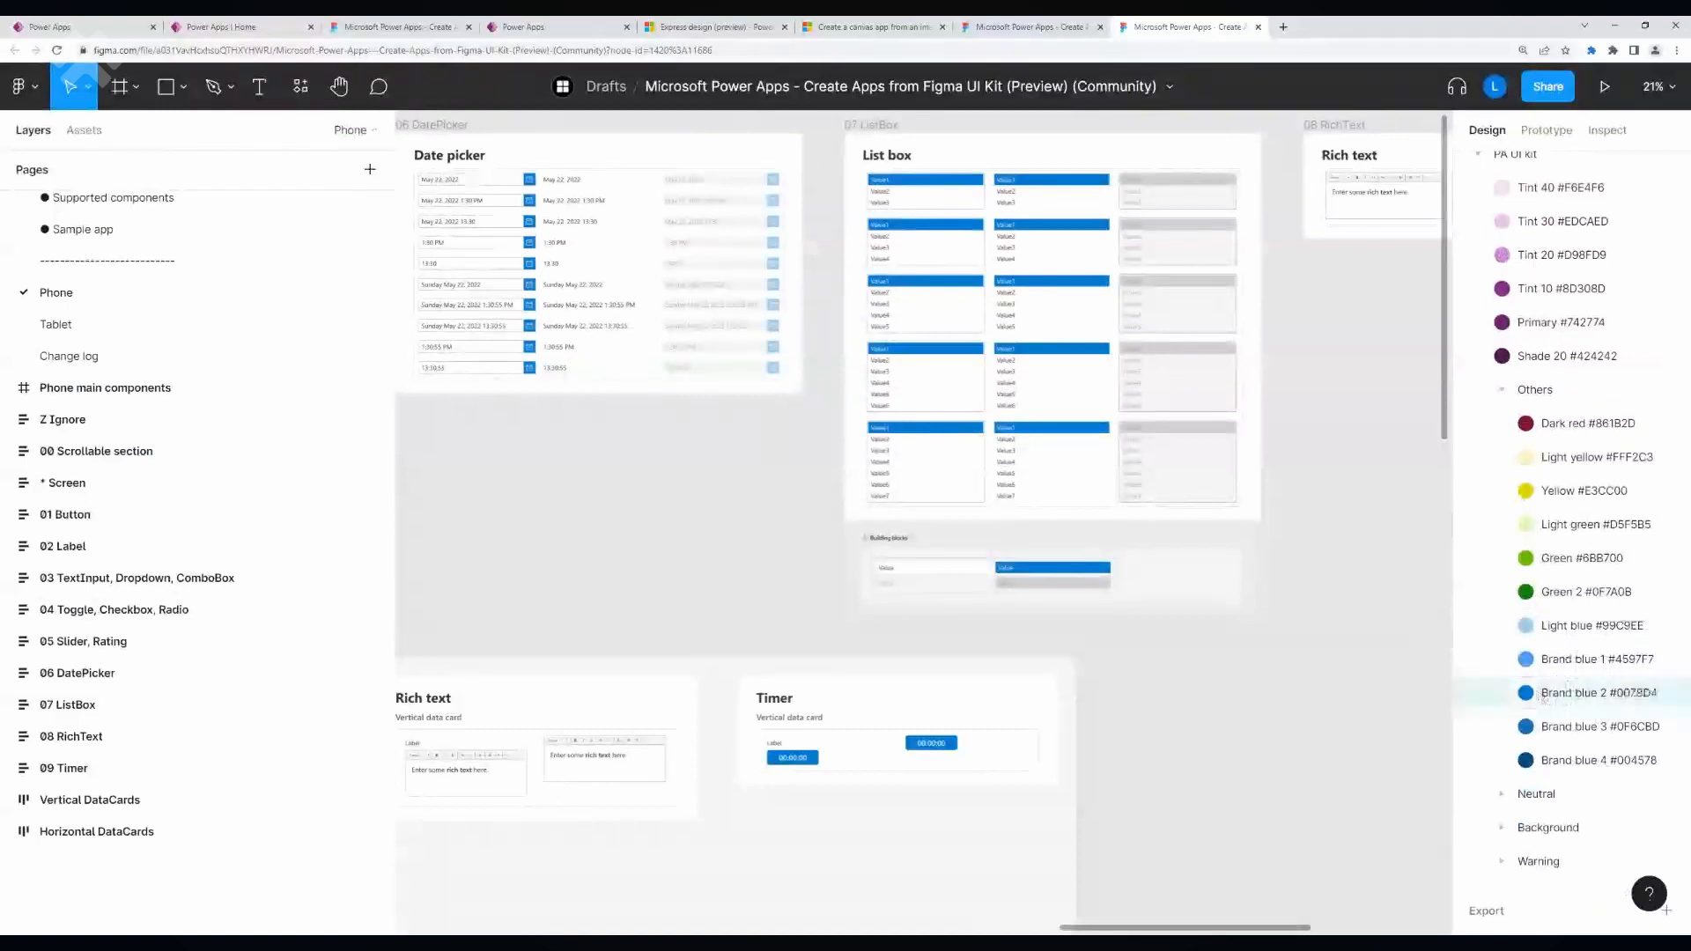
left_click(1673, 693)
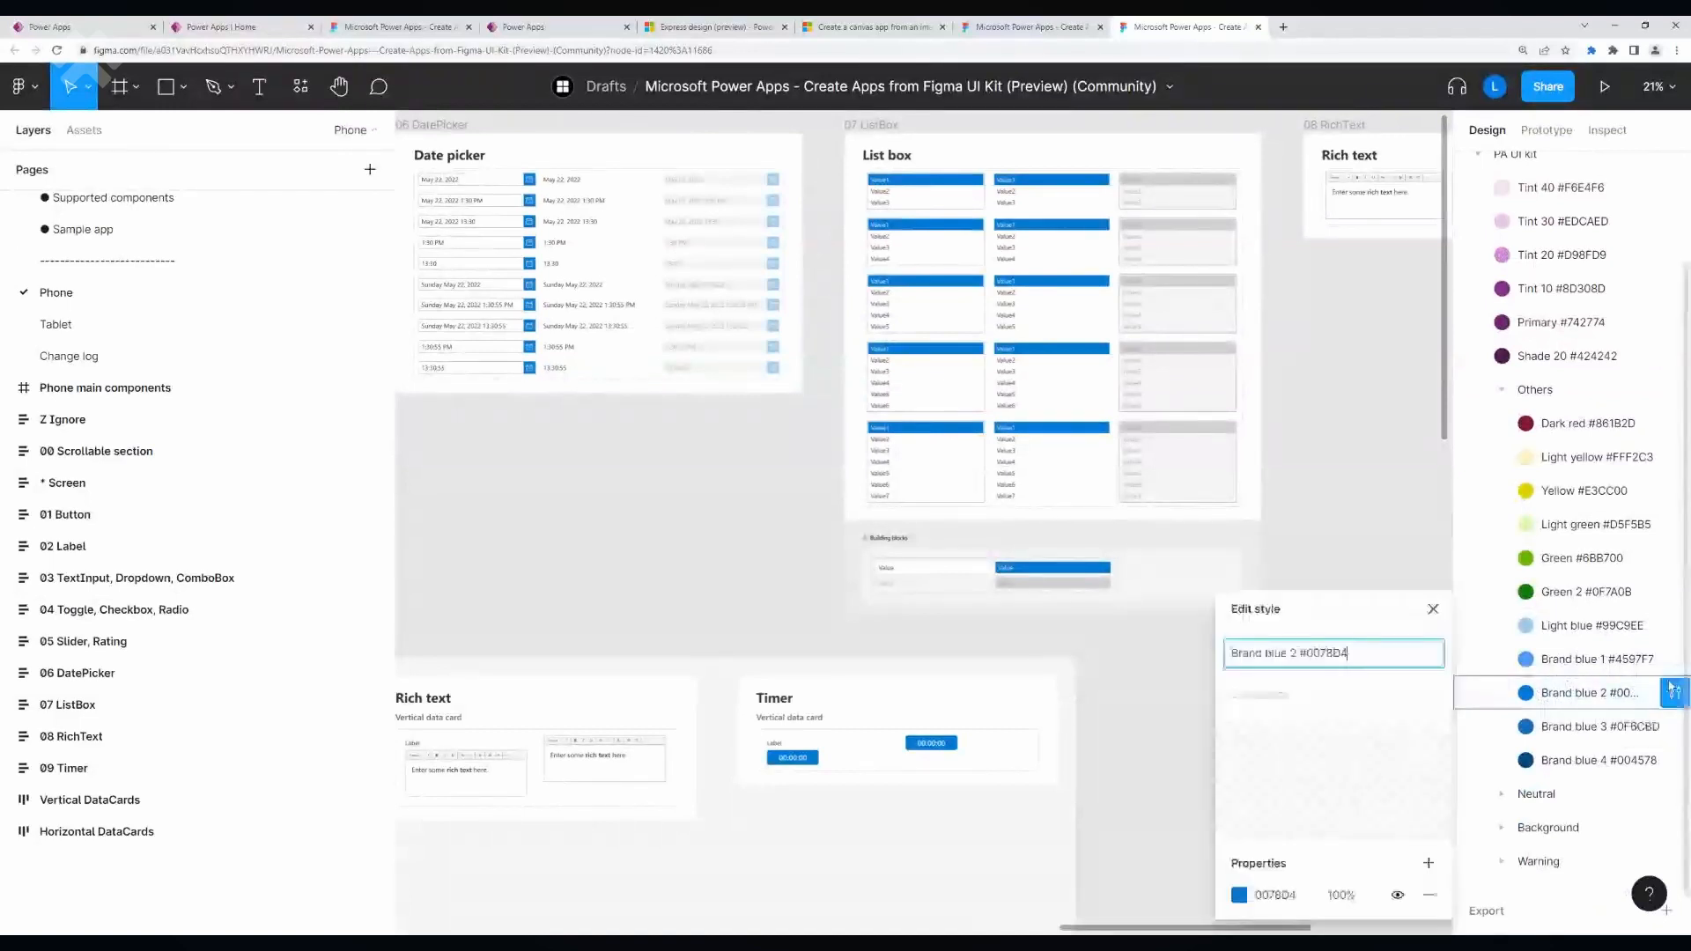
left_click(1239, 895)
left_click_drag(1127, 701, 1036, 702)
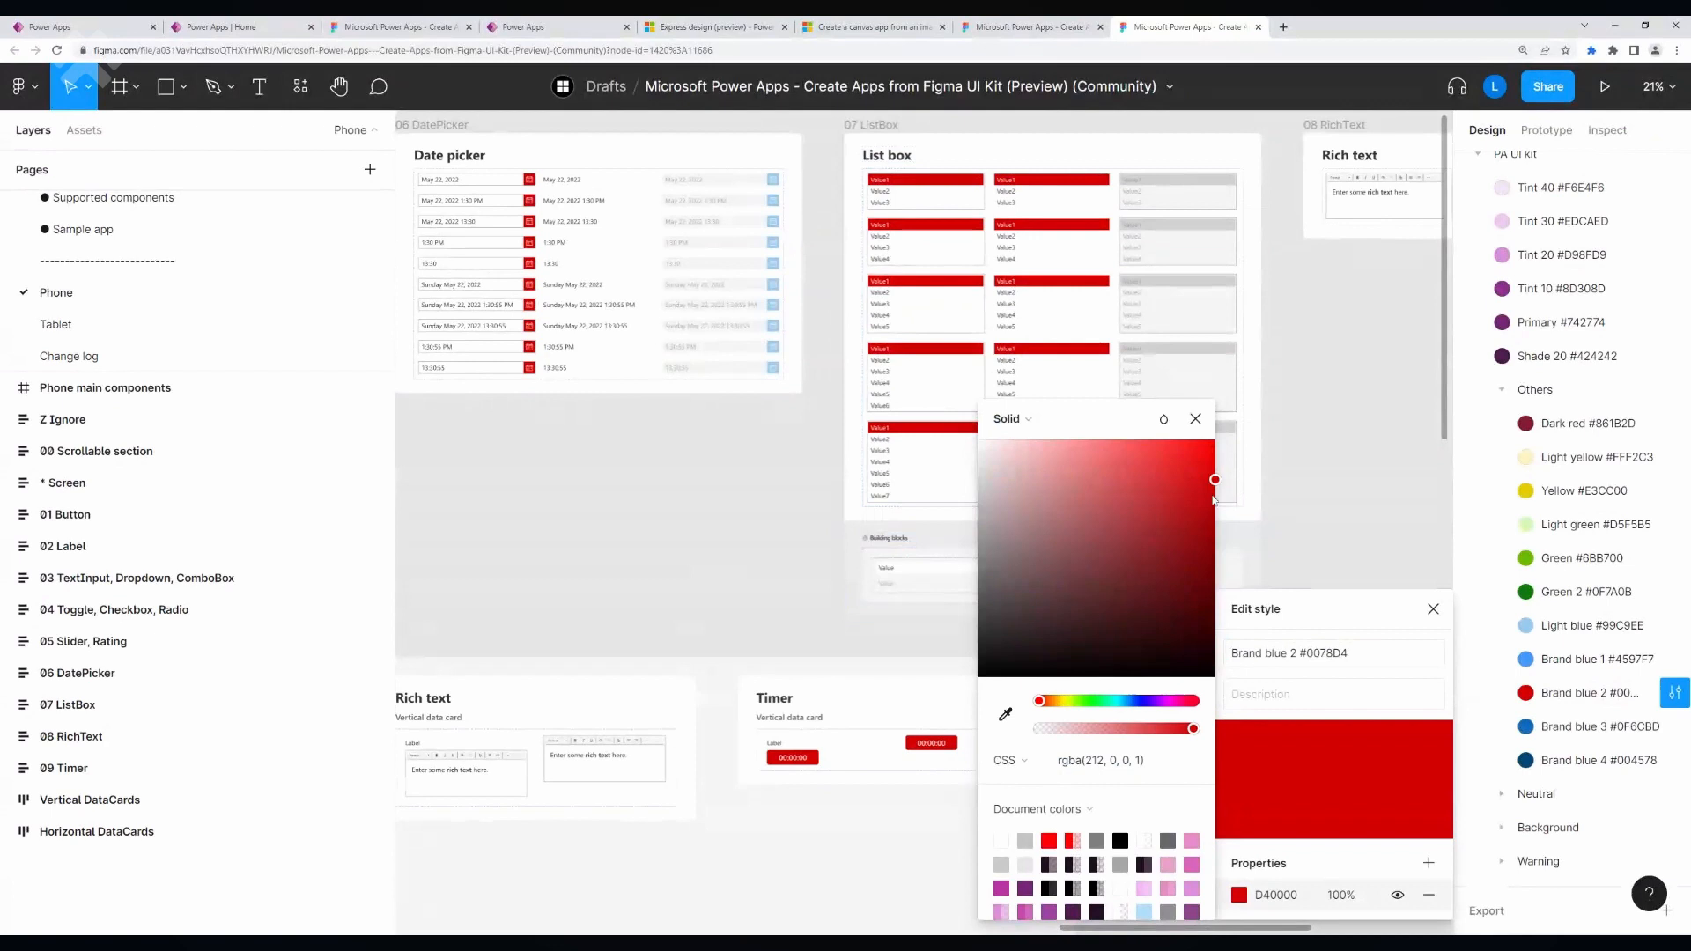
left_click(1228, 292)
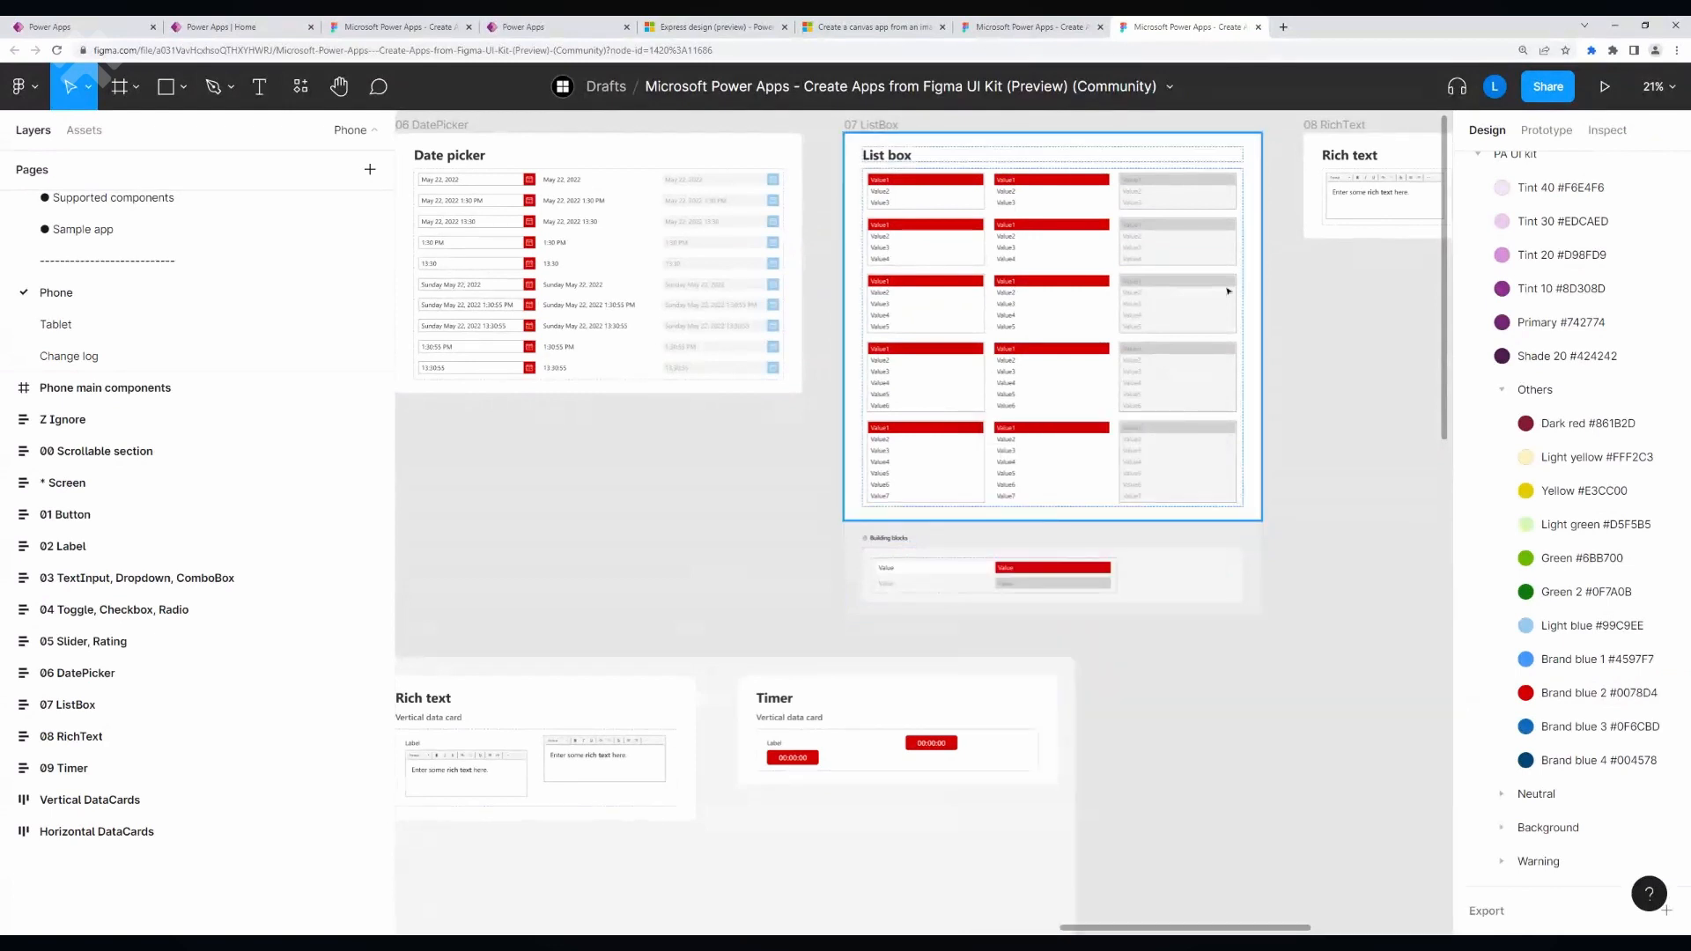
scroll(1065, 462, "down", 4)
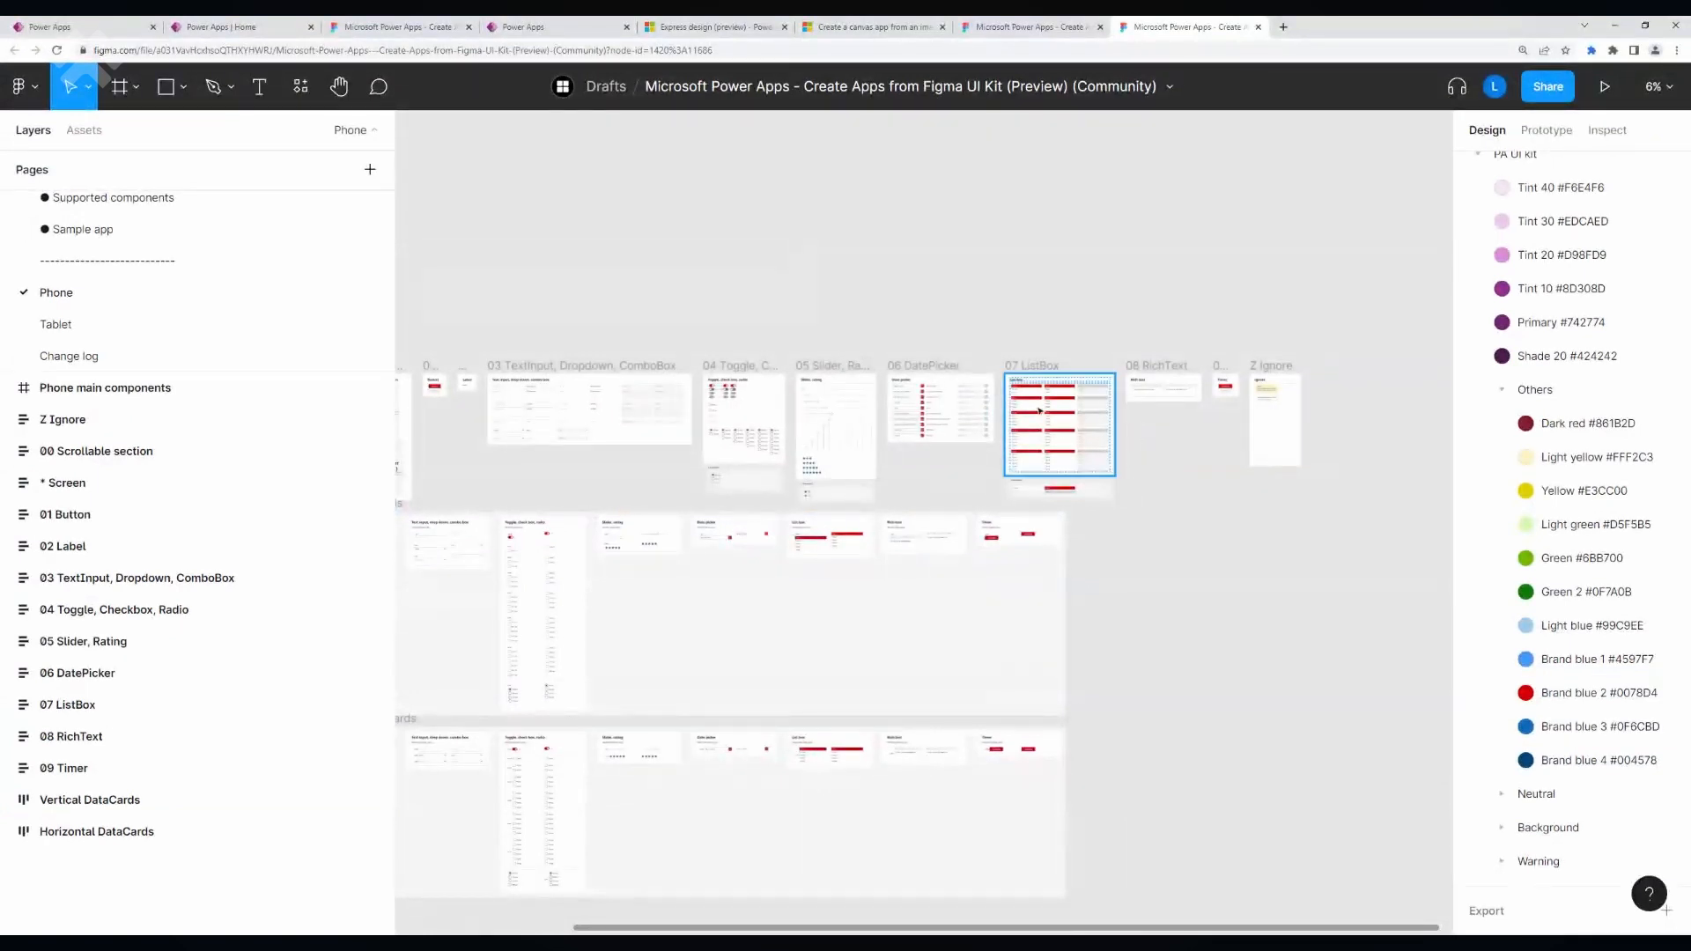
scroll(1039, 410, "up", 5)
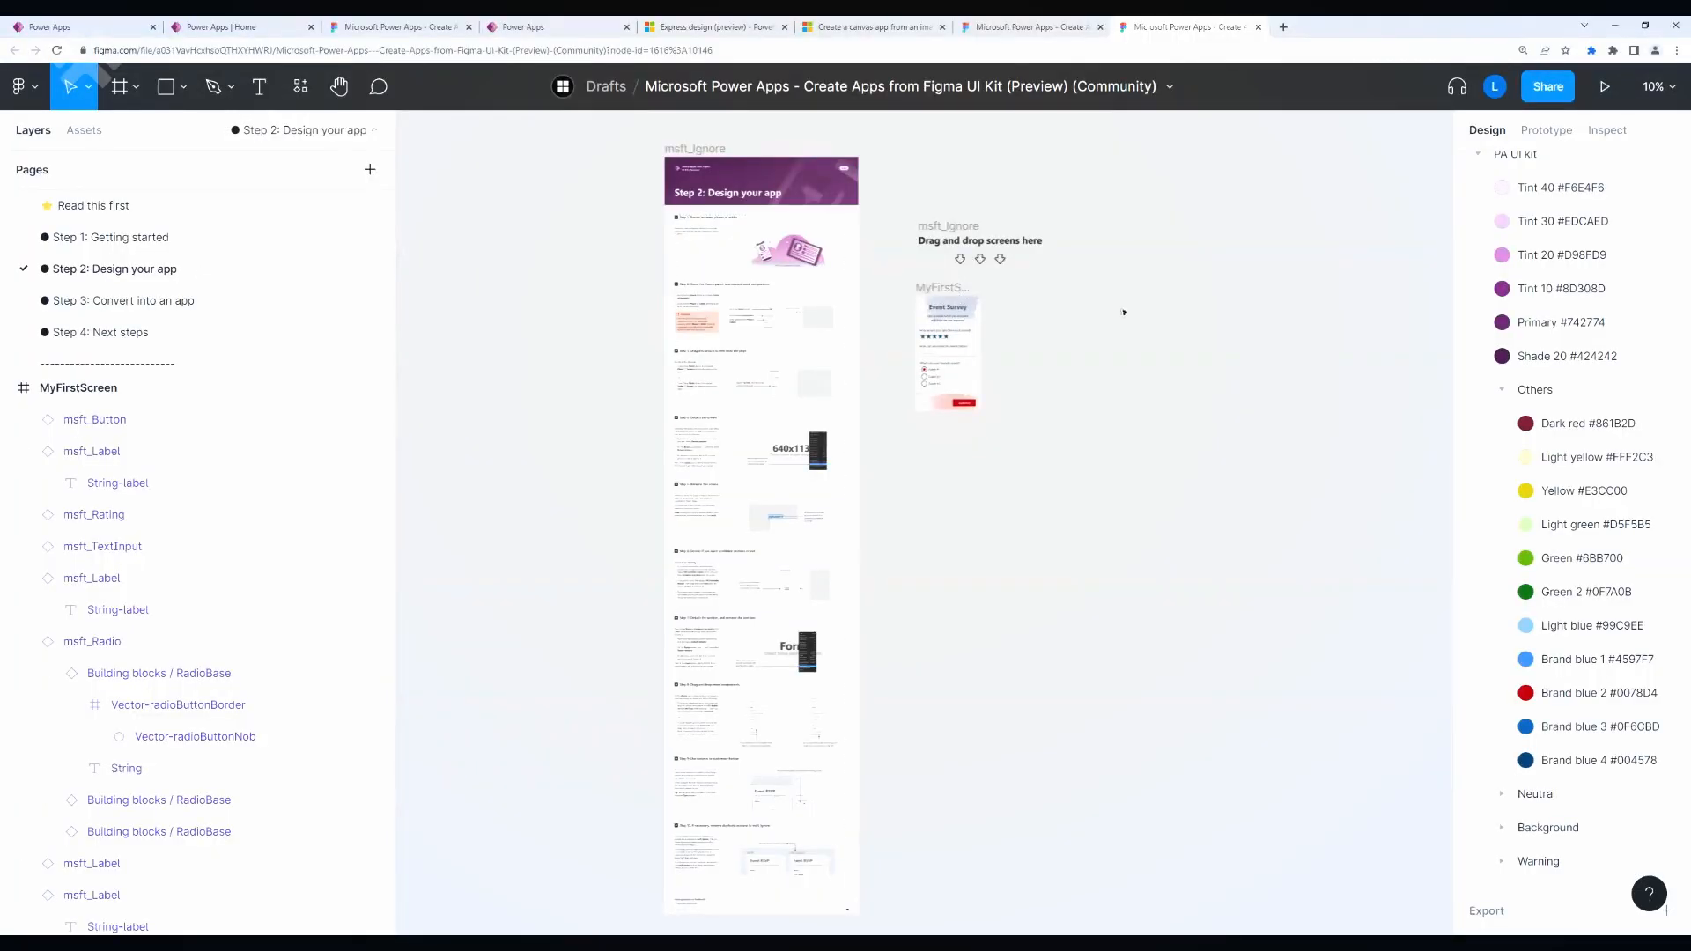
Step: On the Step 2: Design your app page, place a 640x1136 Phone screen component beside MyFirstScreen
scroll(1043, 285, "up", 2)
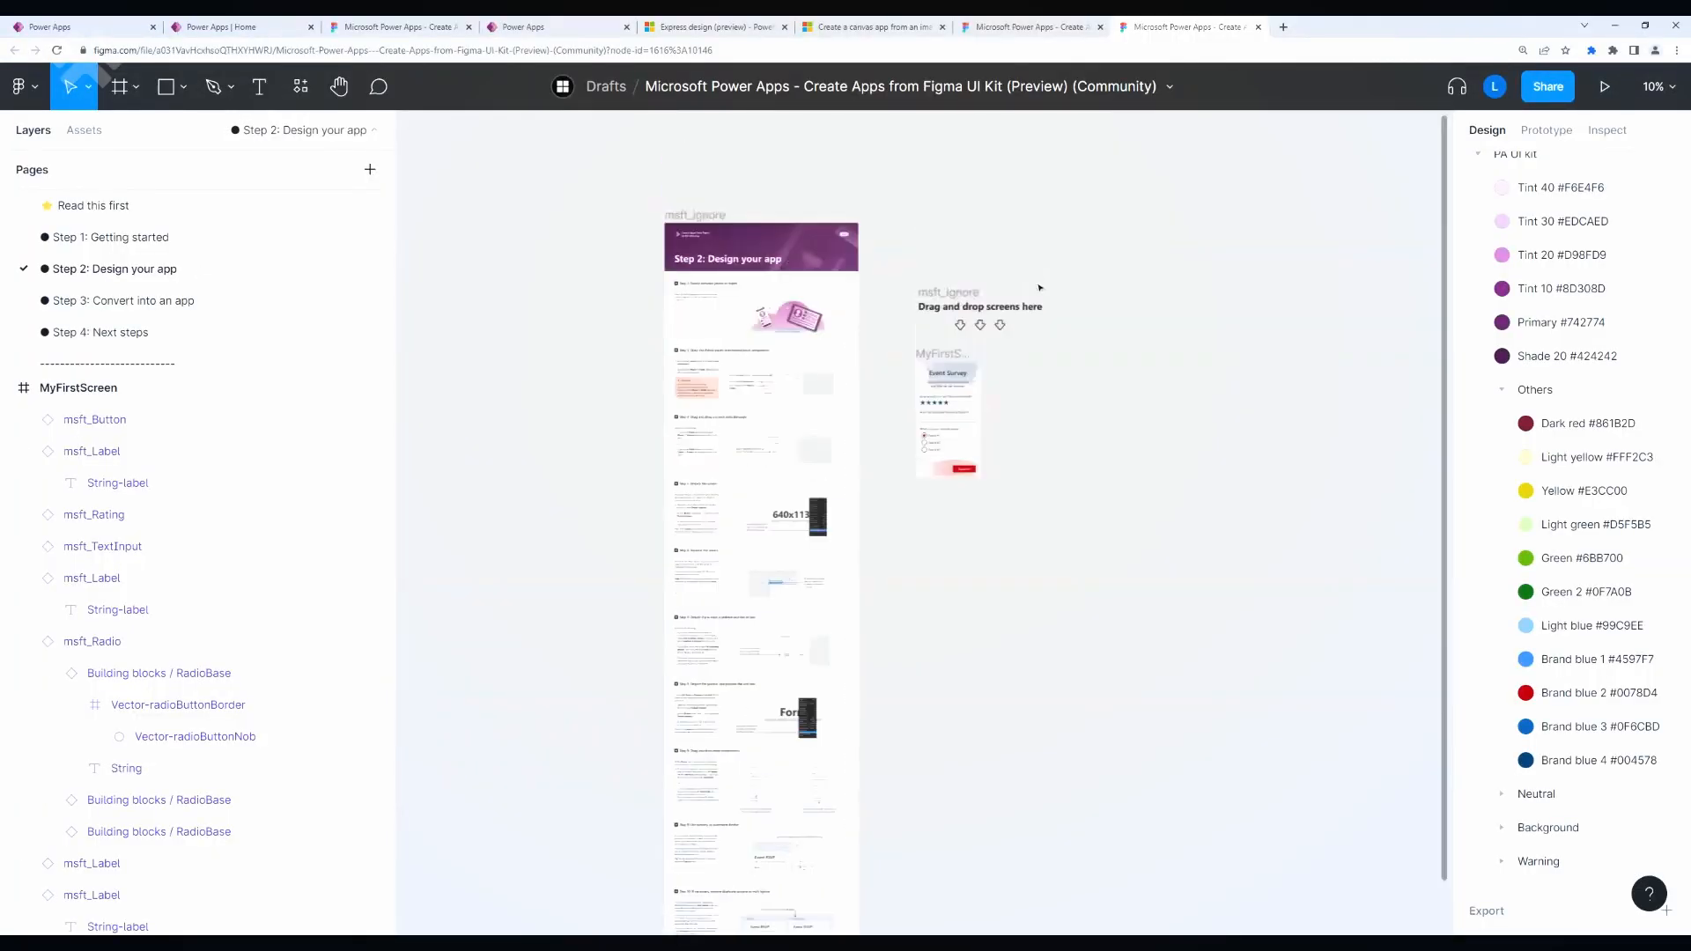
scroll(1013, 386, "up", 3)
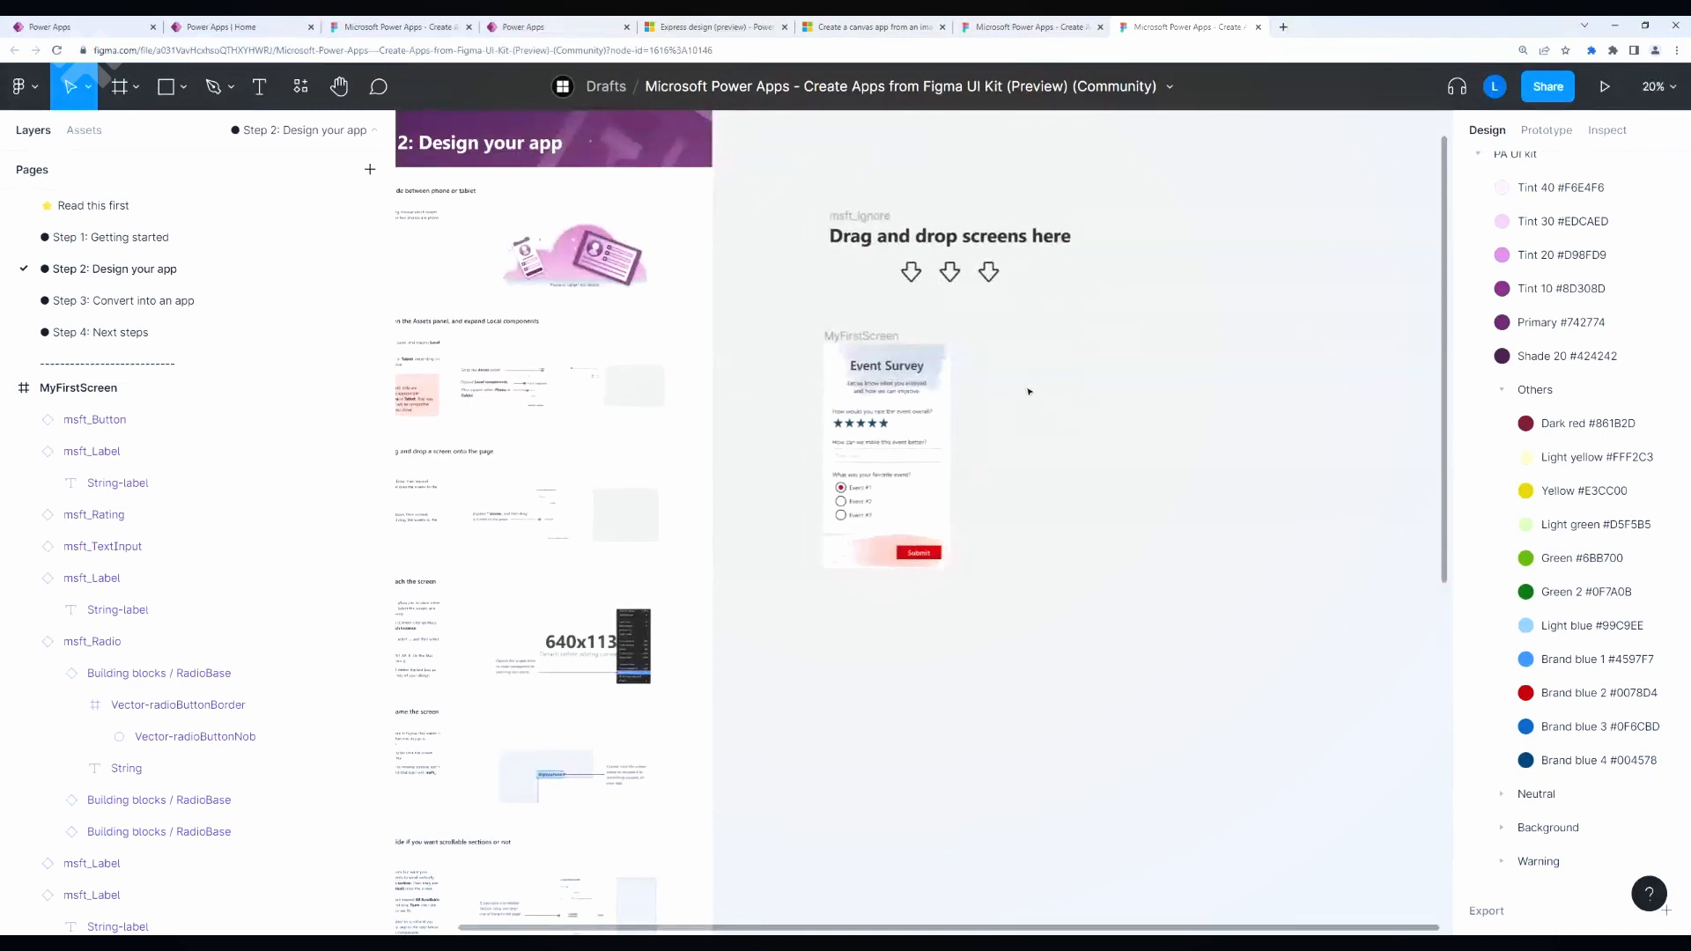
scroll(1003, 424, "up", 3)
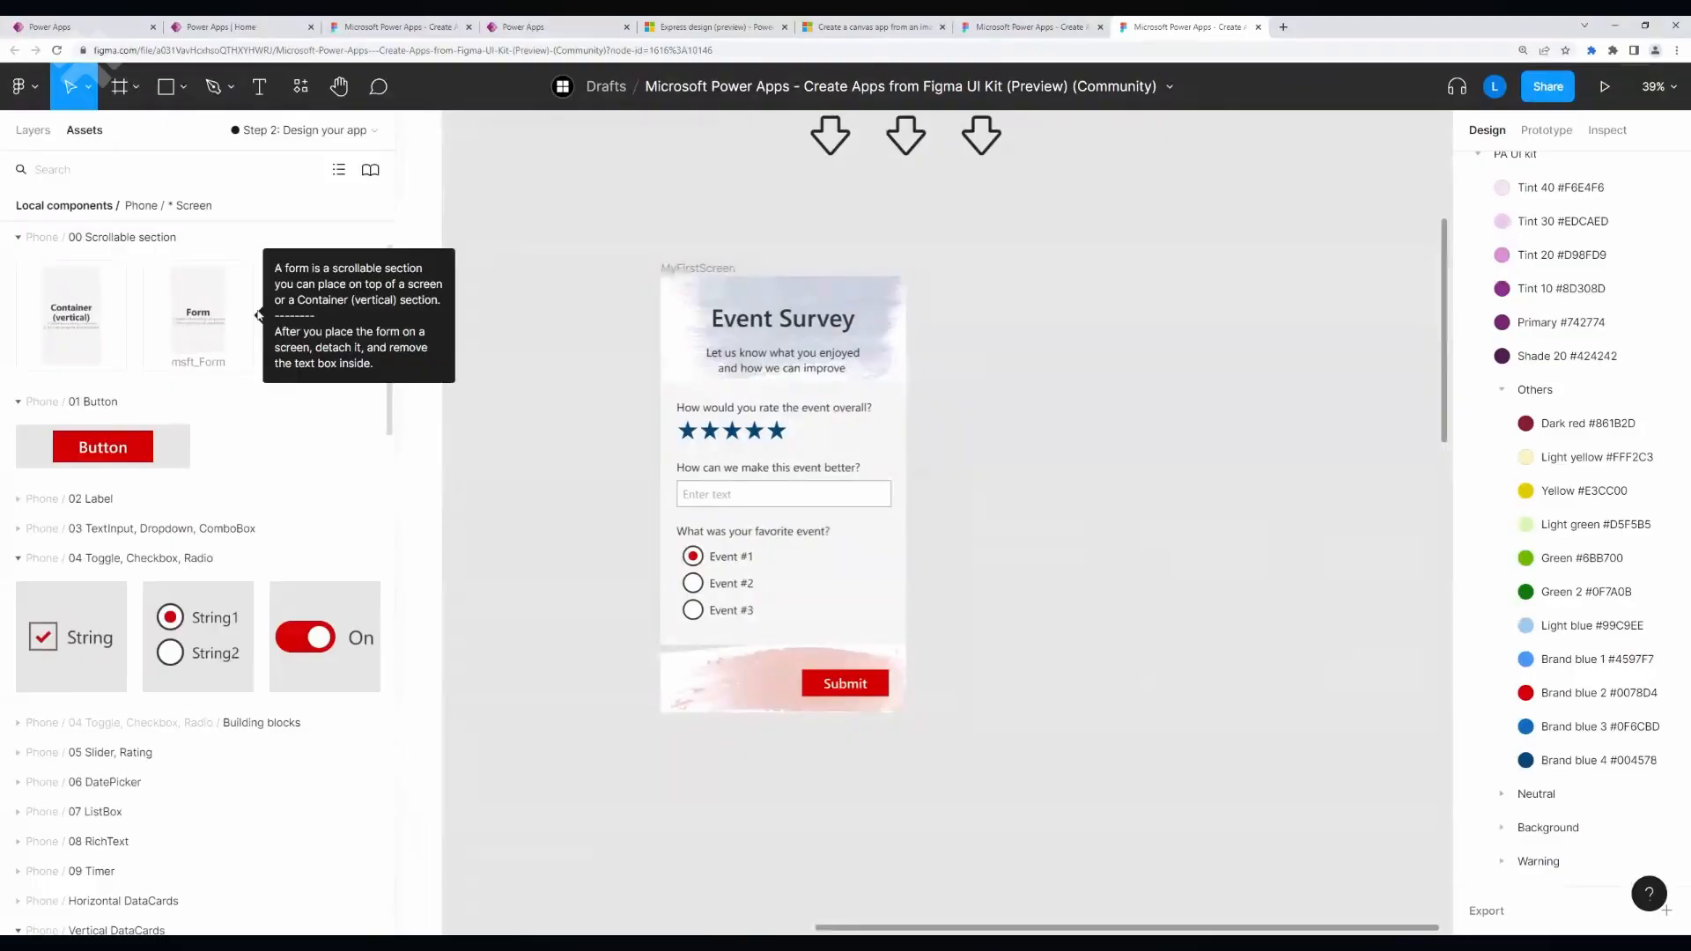
left_click(64, 205)
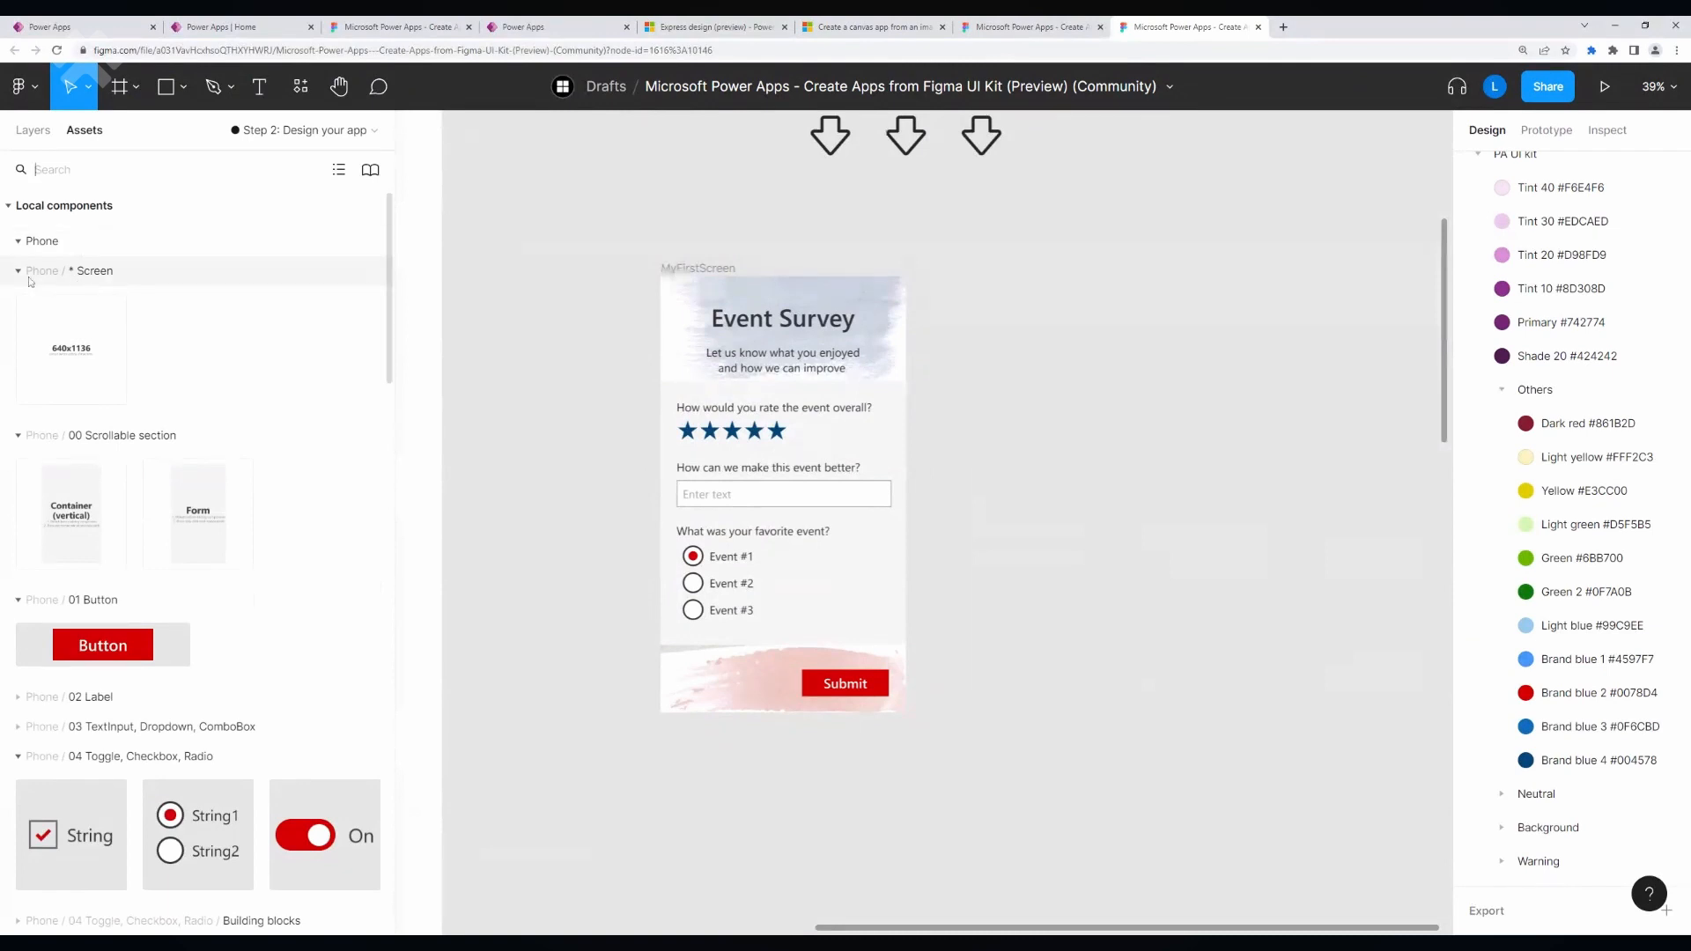
left_click(30, 243)
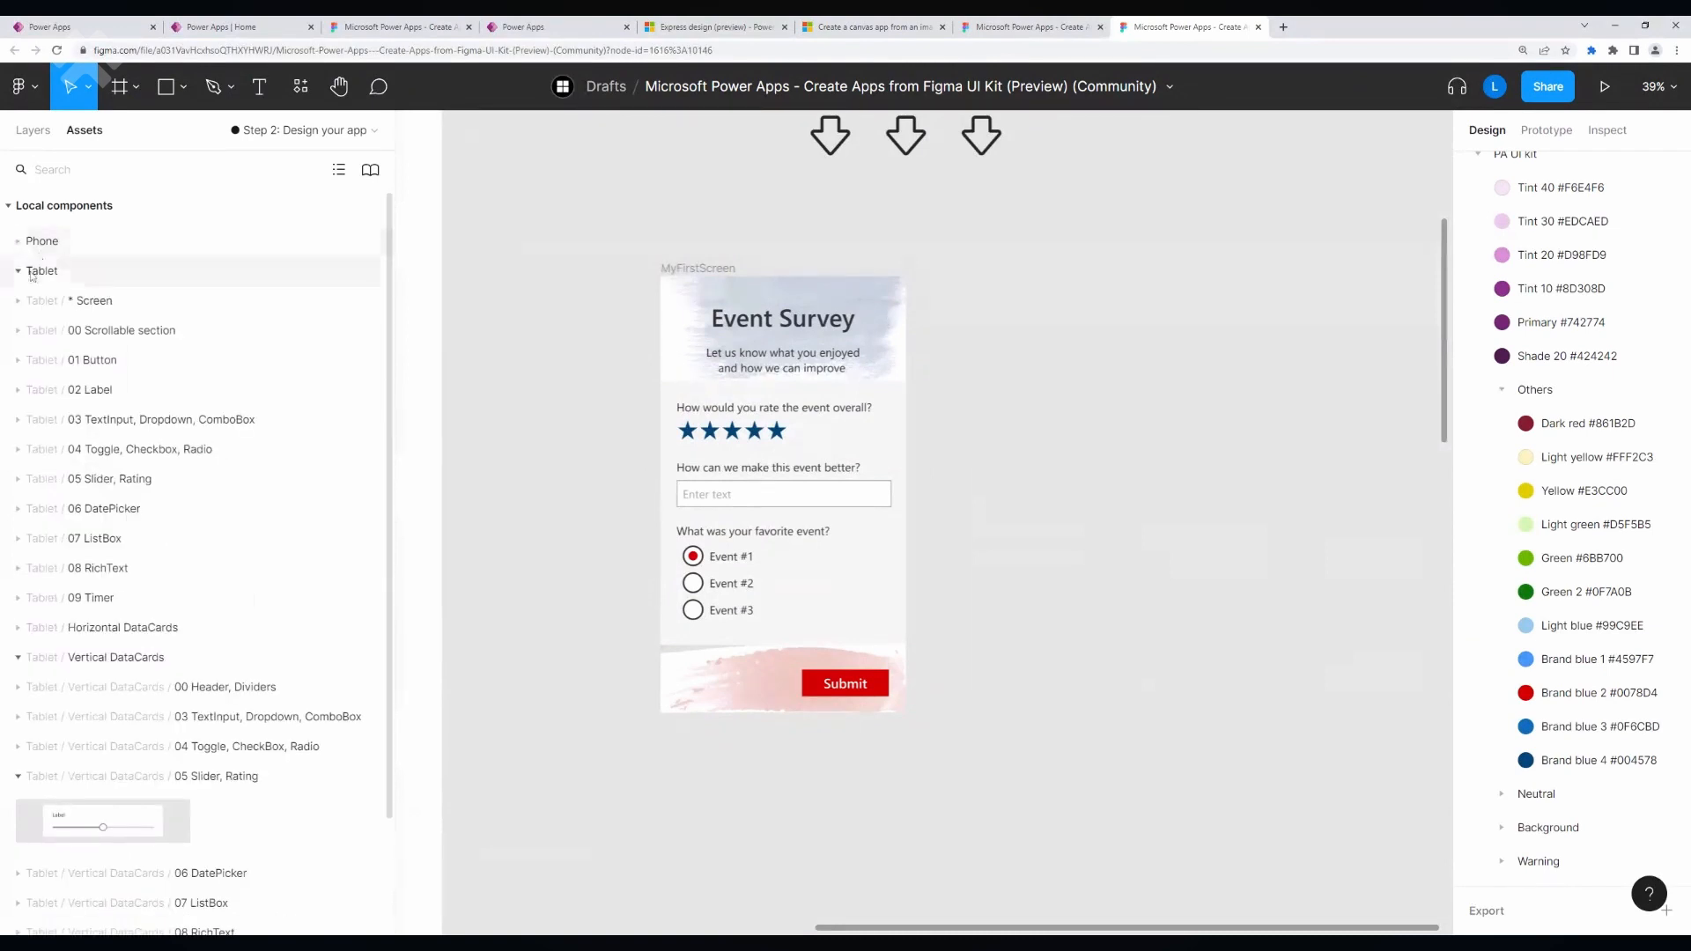
left_click(26, 246)
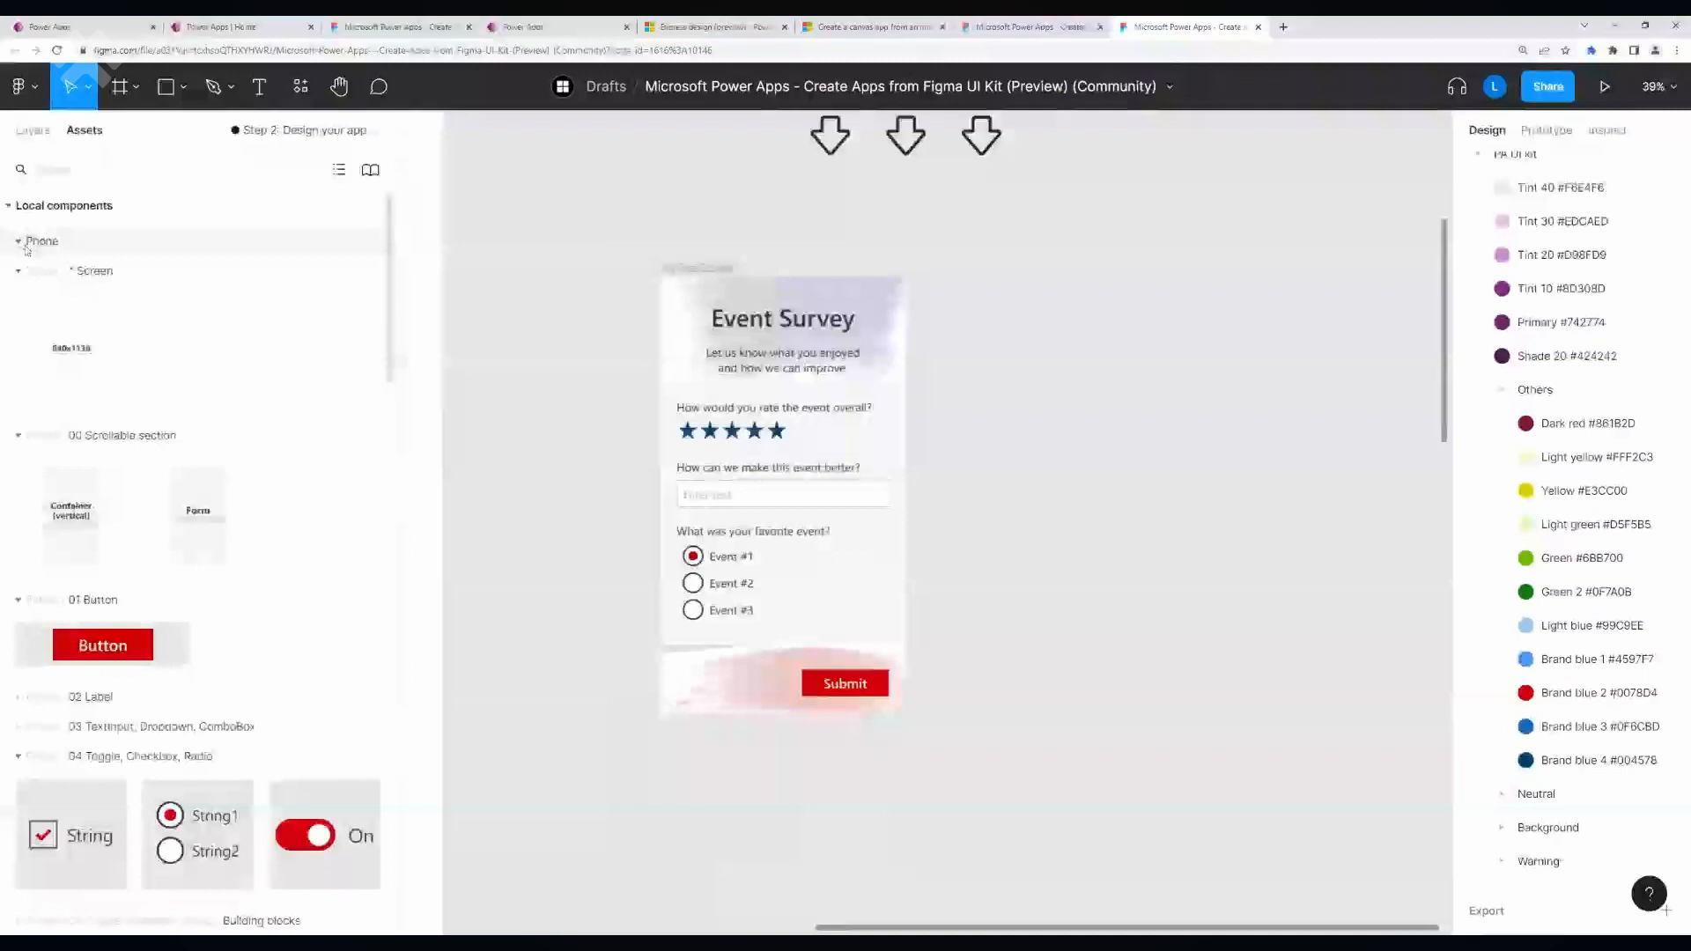
left_click_drag(75, 330, 1072, 411)
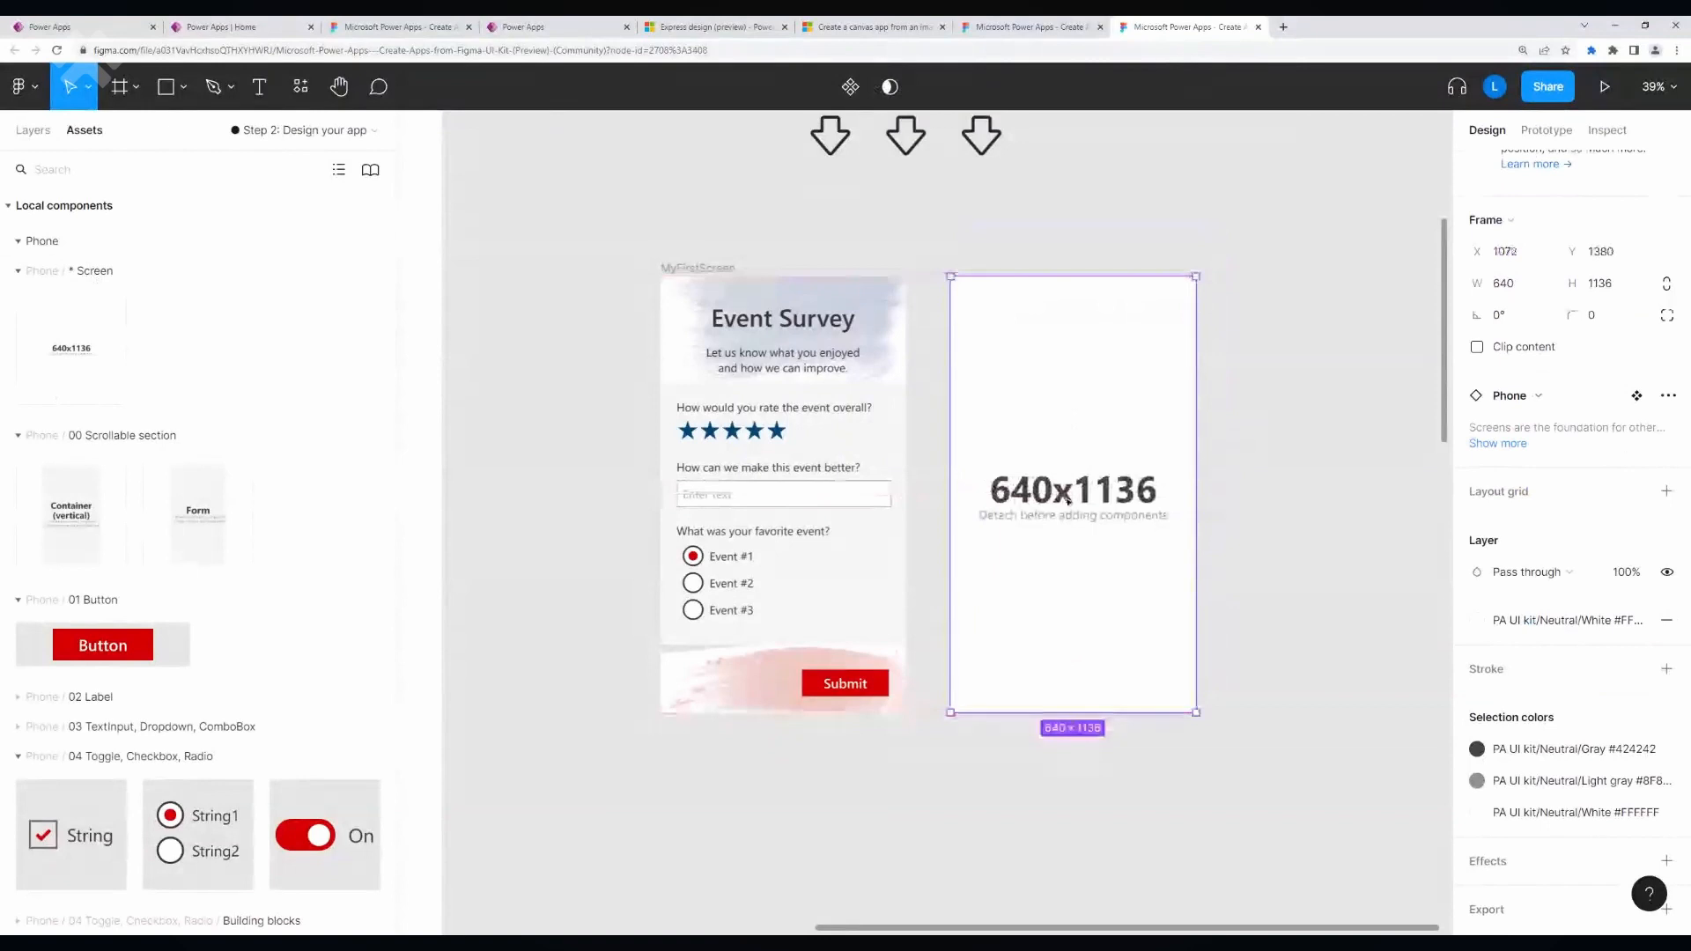
Step: Detach the new Phone screen instance and delete its 640x1136 placeholder text
right_click(1060, 544)
left_click(1136, 721)
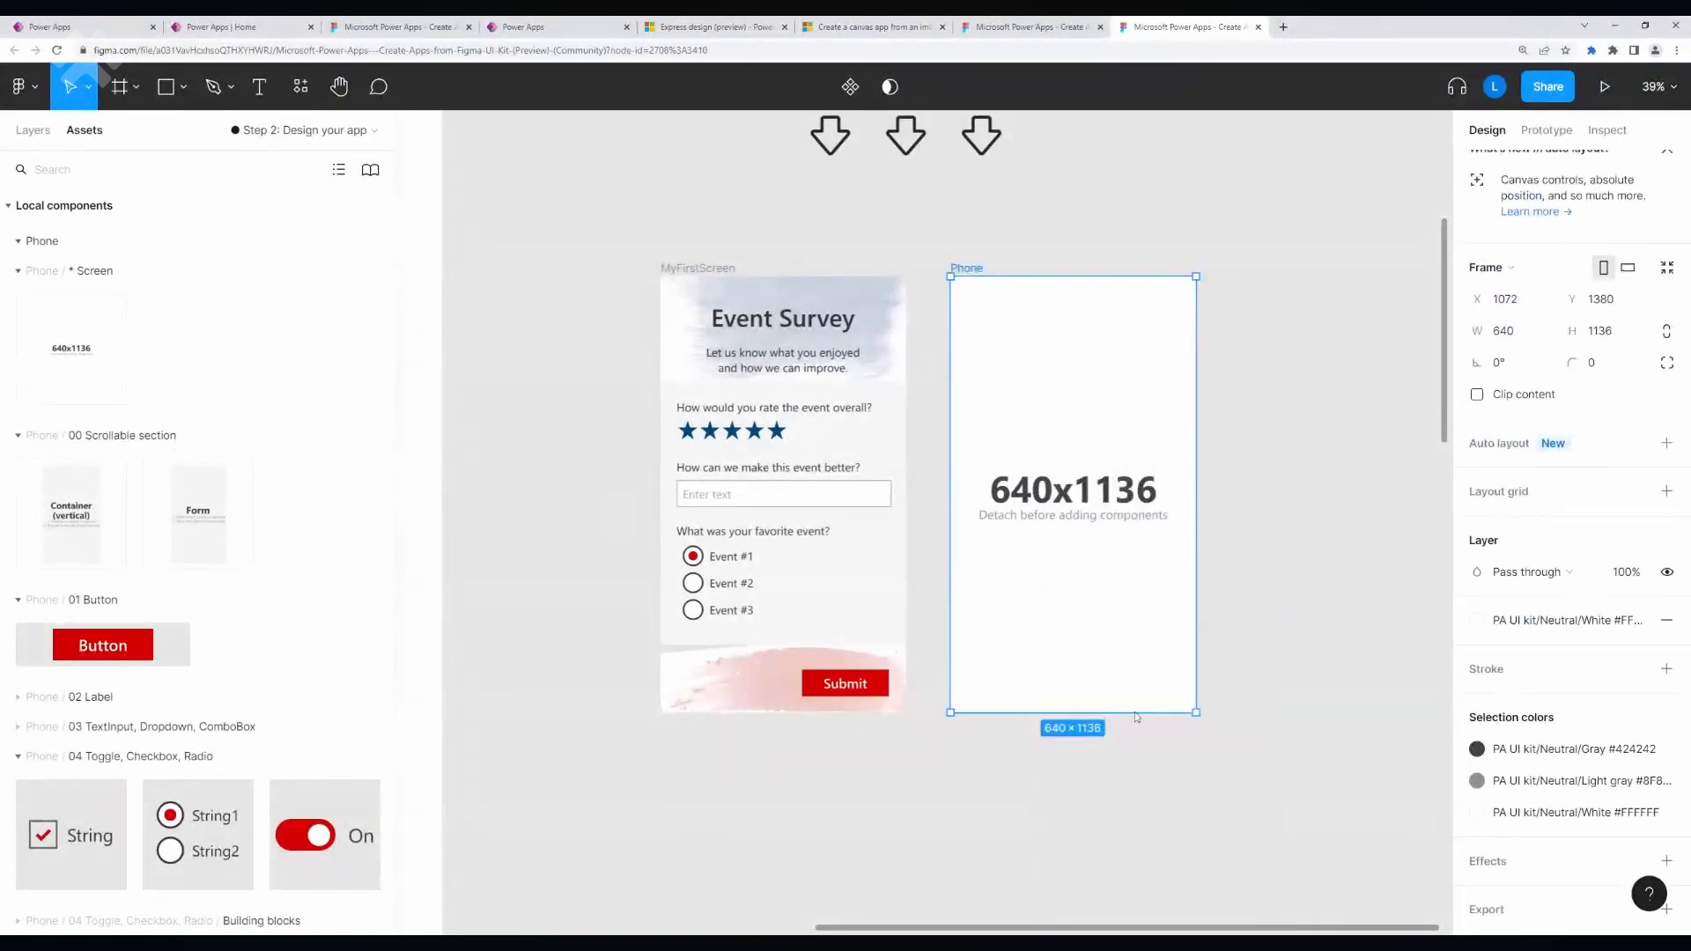
left_click(1082, 491)
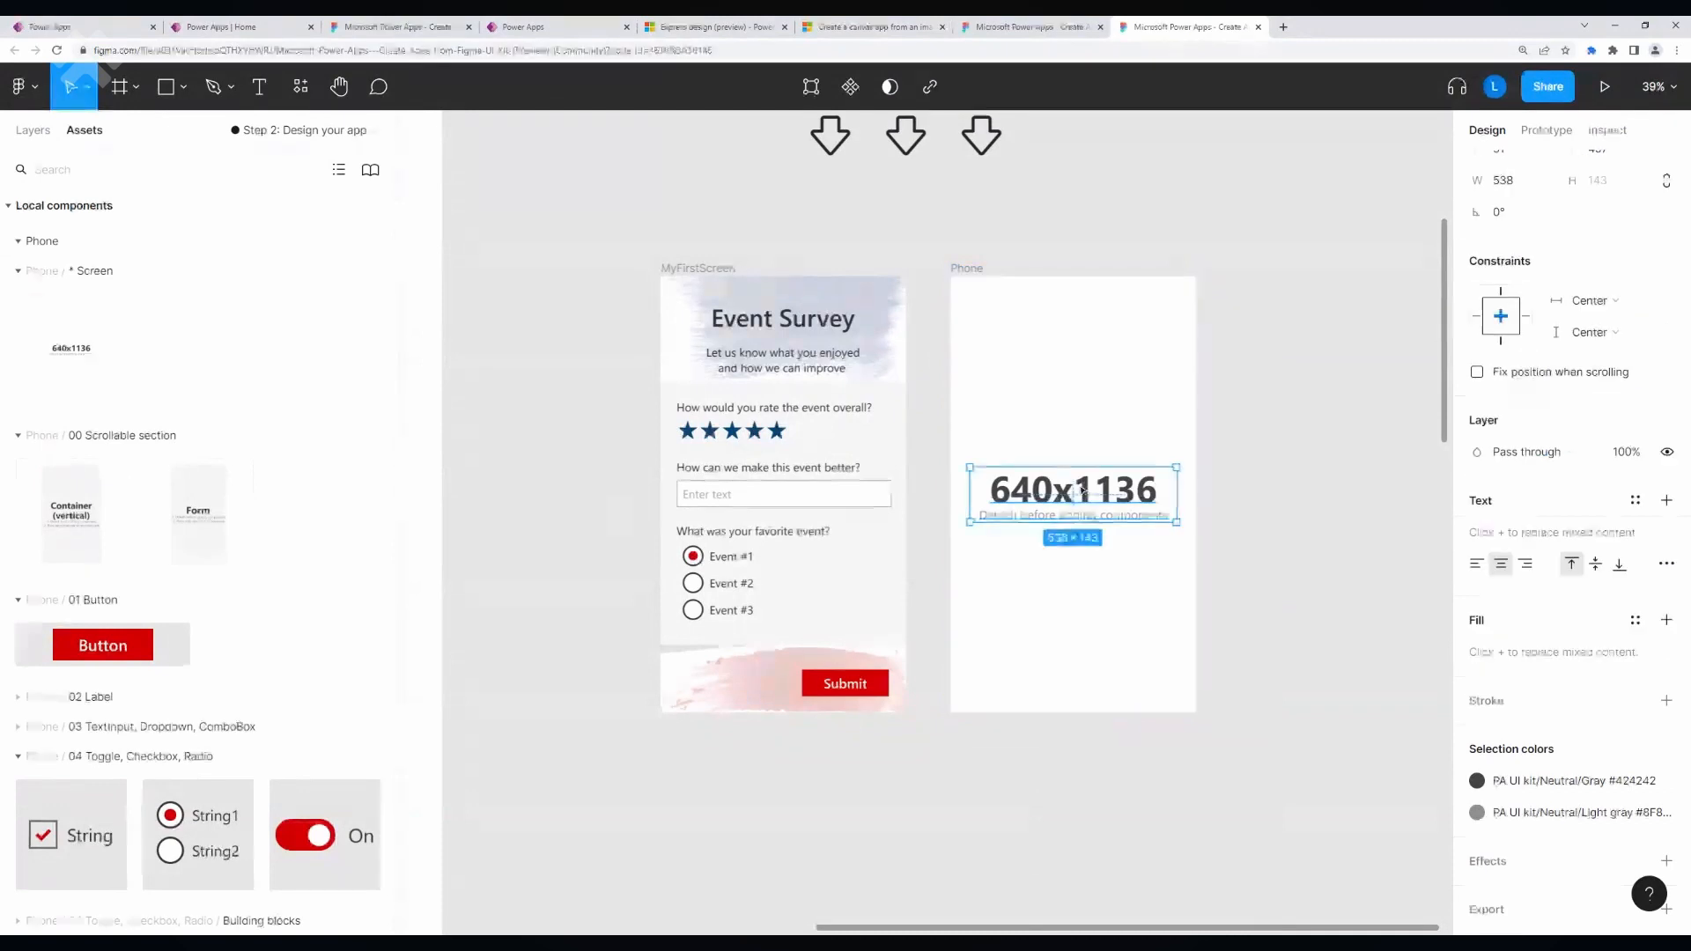
key("Delete")
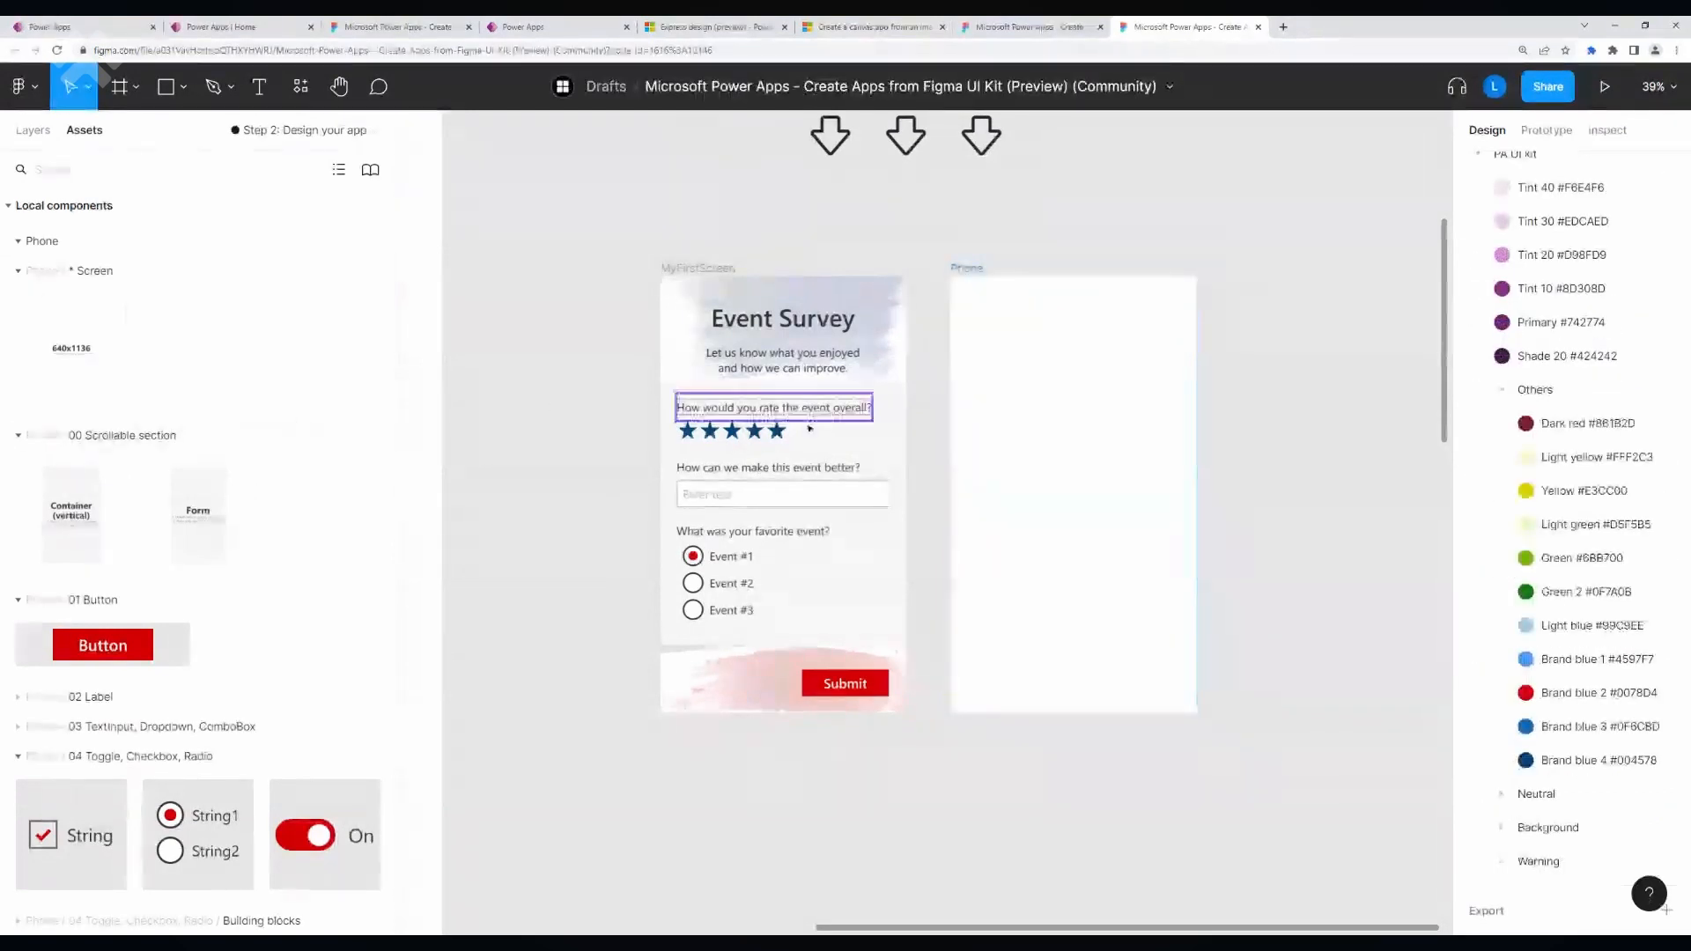
Step: Place a combo box from the Phone TextInput, Dropdown, ComboBox components on the blank Phone screen
scroll(1100, 599, "up", 1)
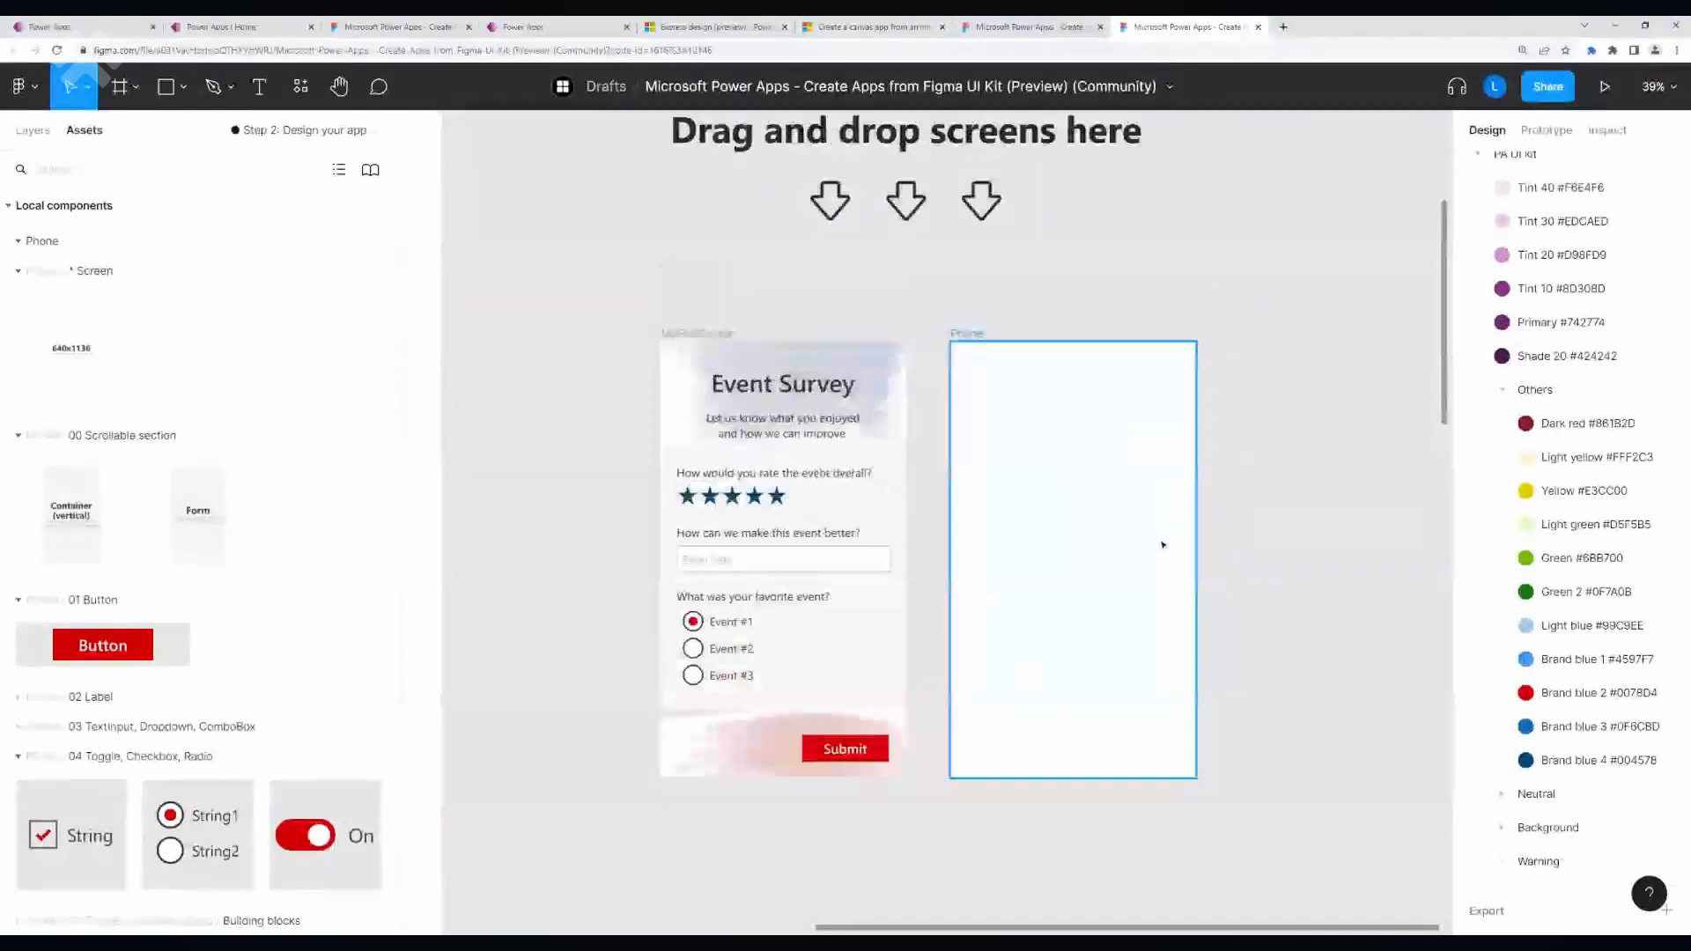
scroll(74, 528, "down", 3)
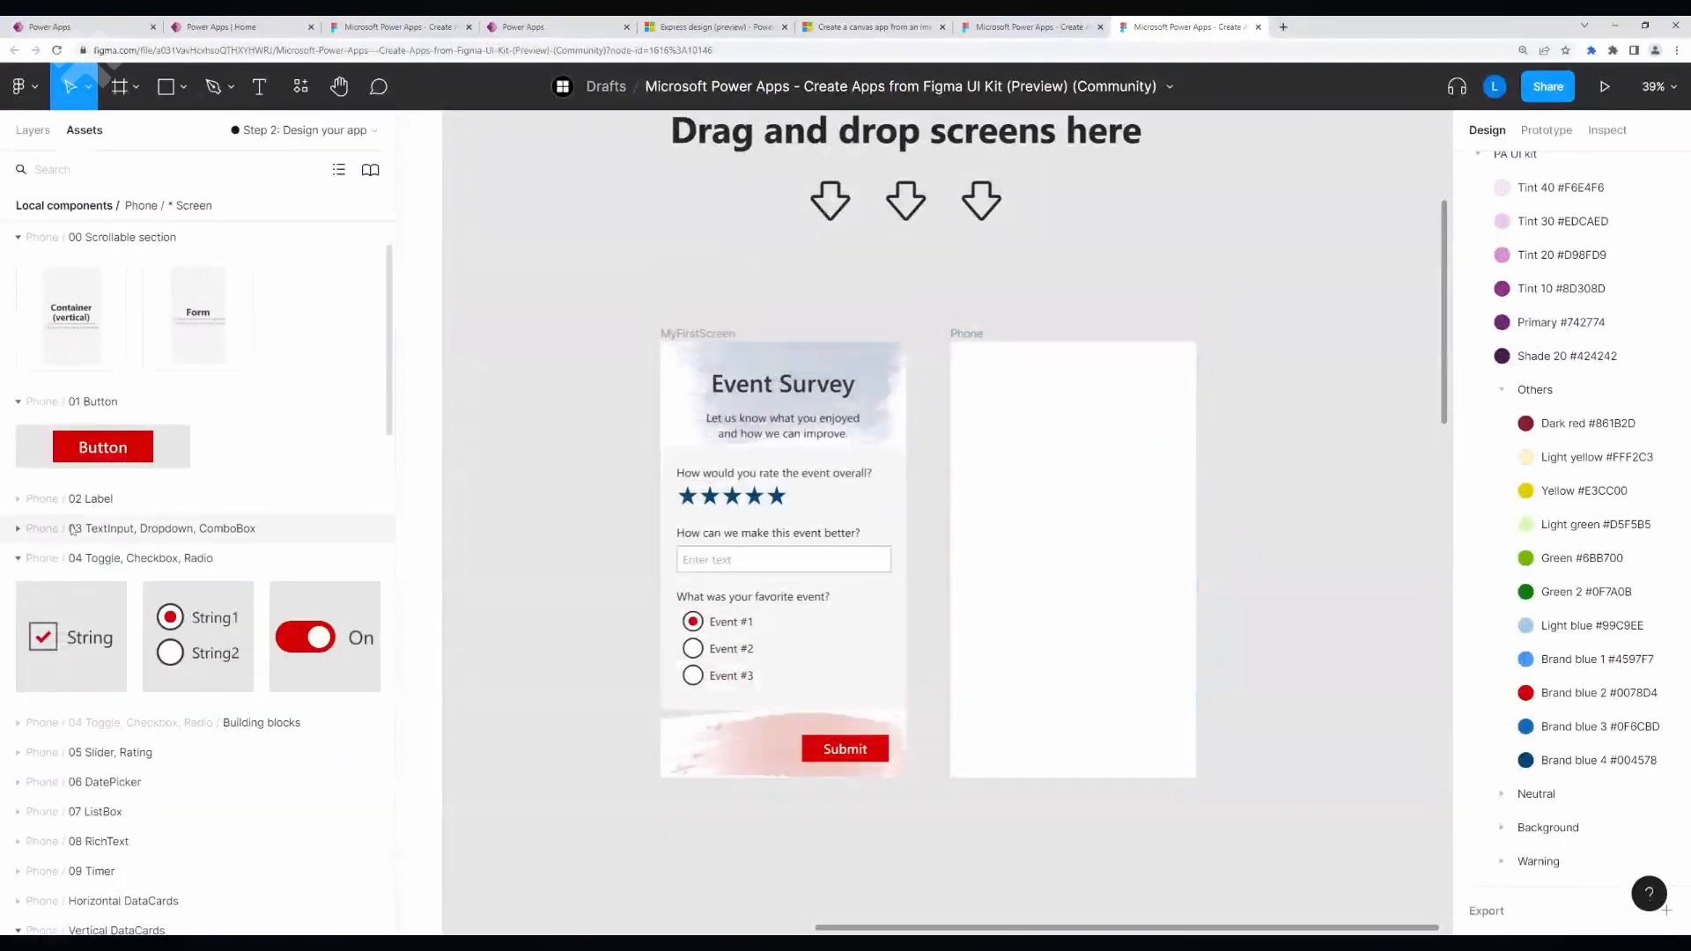
left_click(17, 528)
scroll(120, 443, "down", 2)
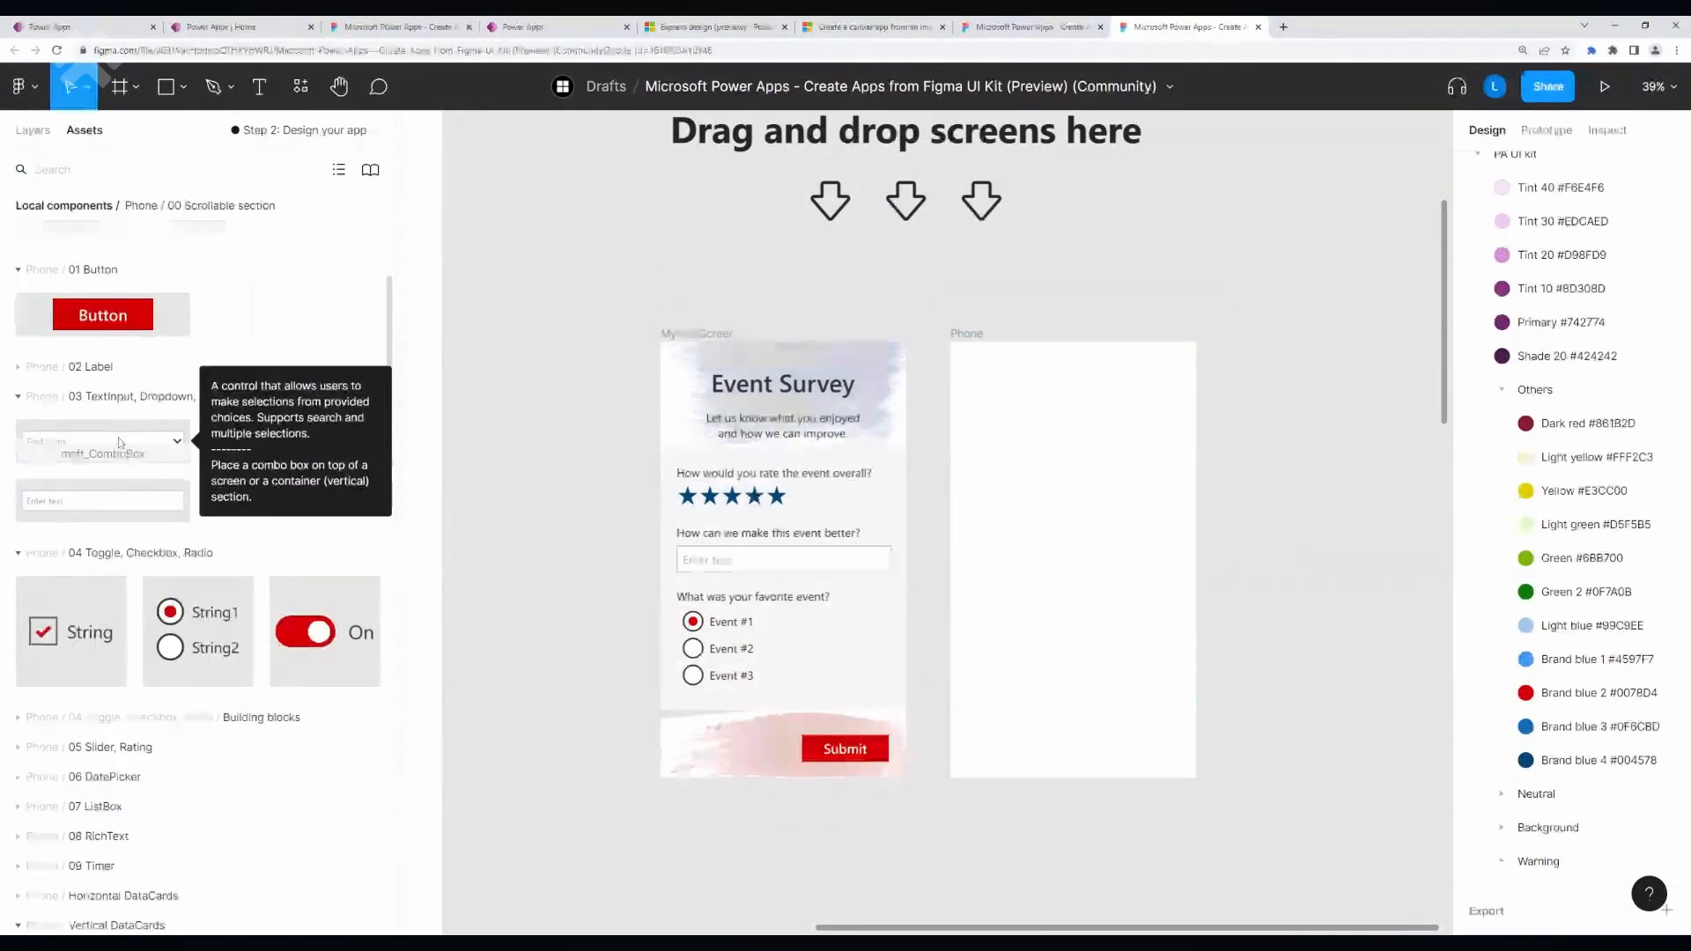
left_click_drag(121, 443, 1155, 477)
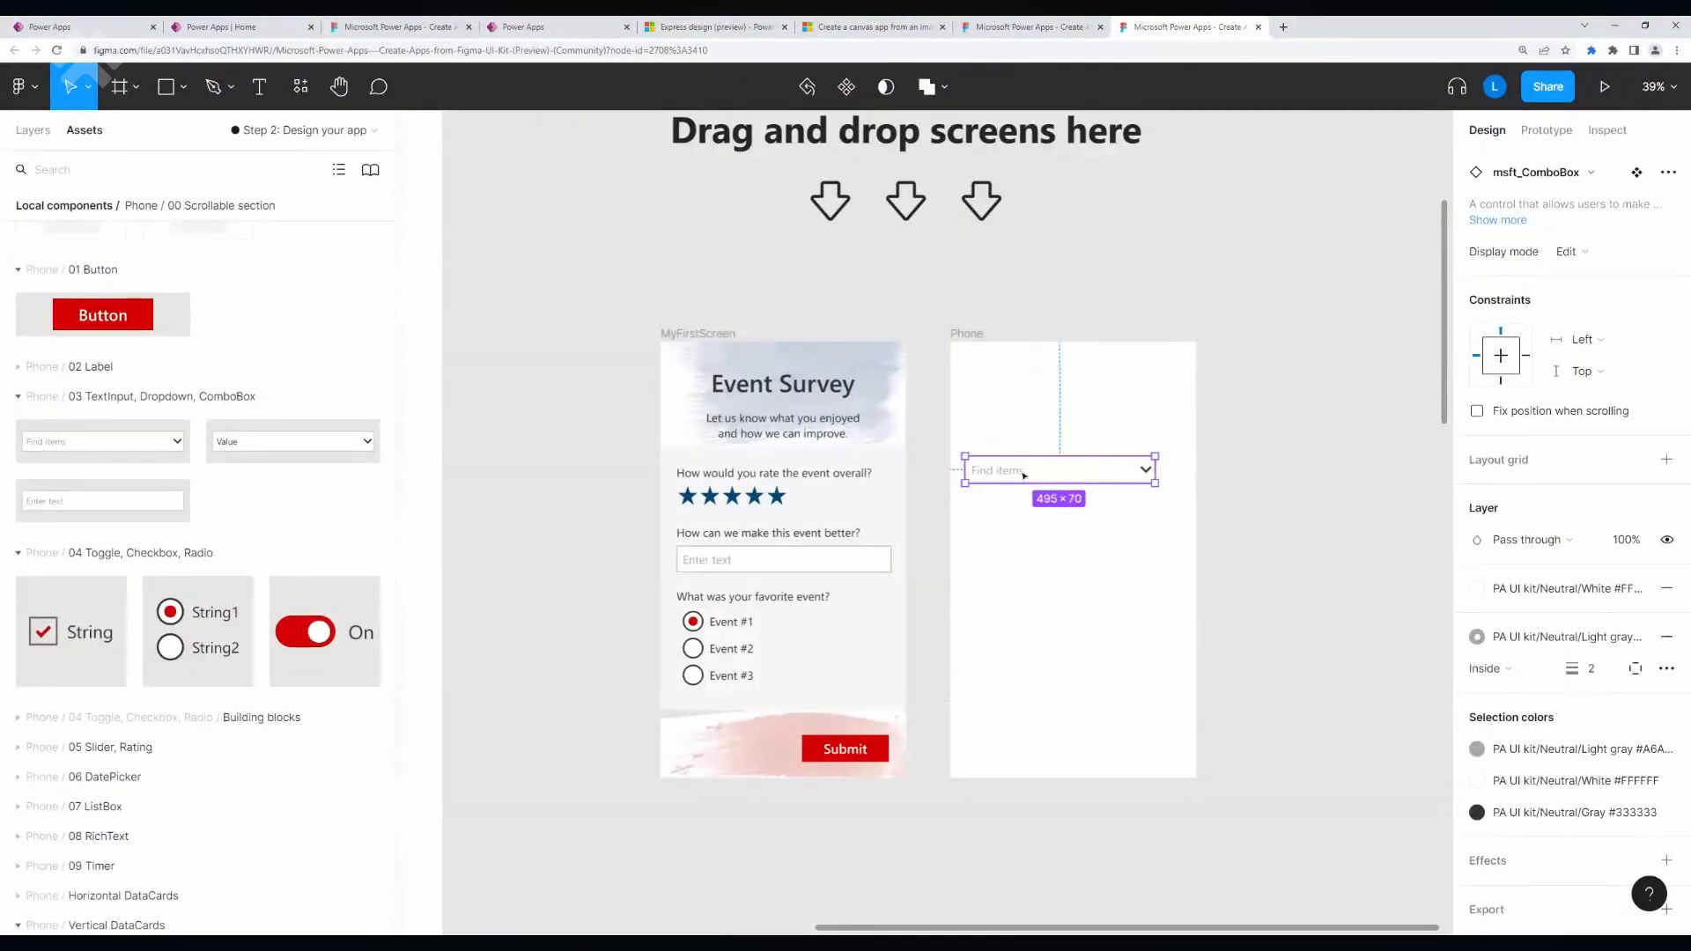
Step: Place a toggle below the combo box and recolour its red fill to light purple
left_click_drag(303, 632, 1149, 544)
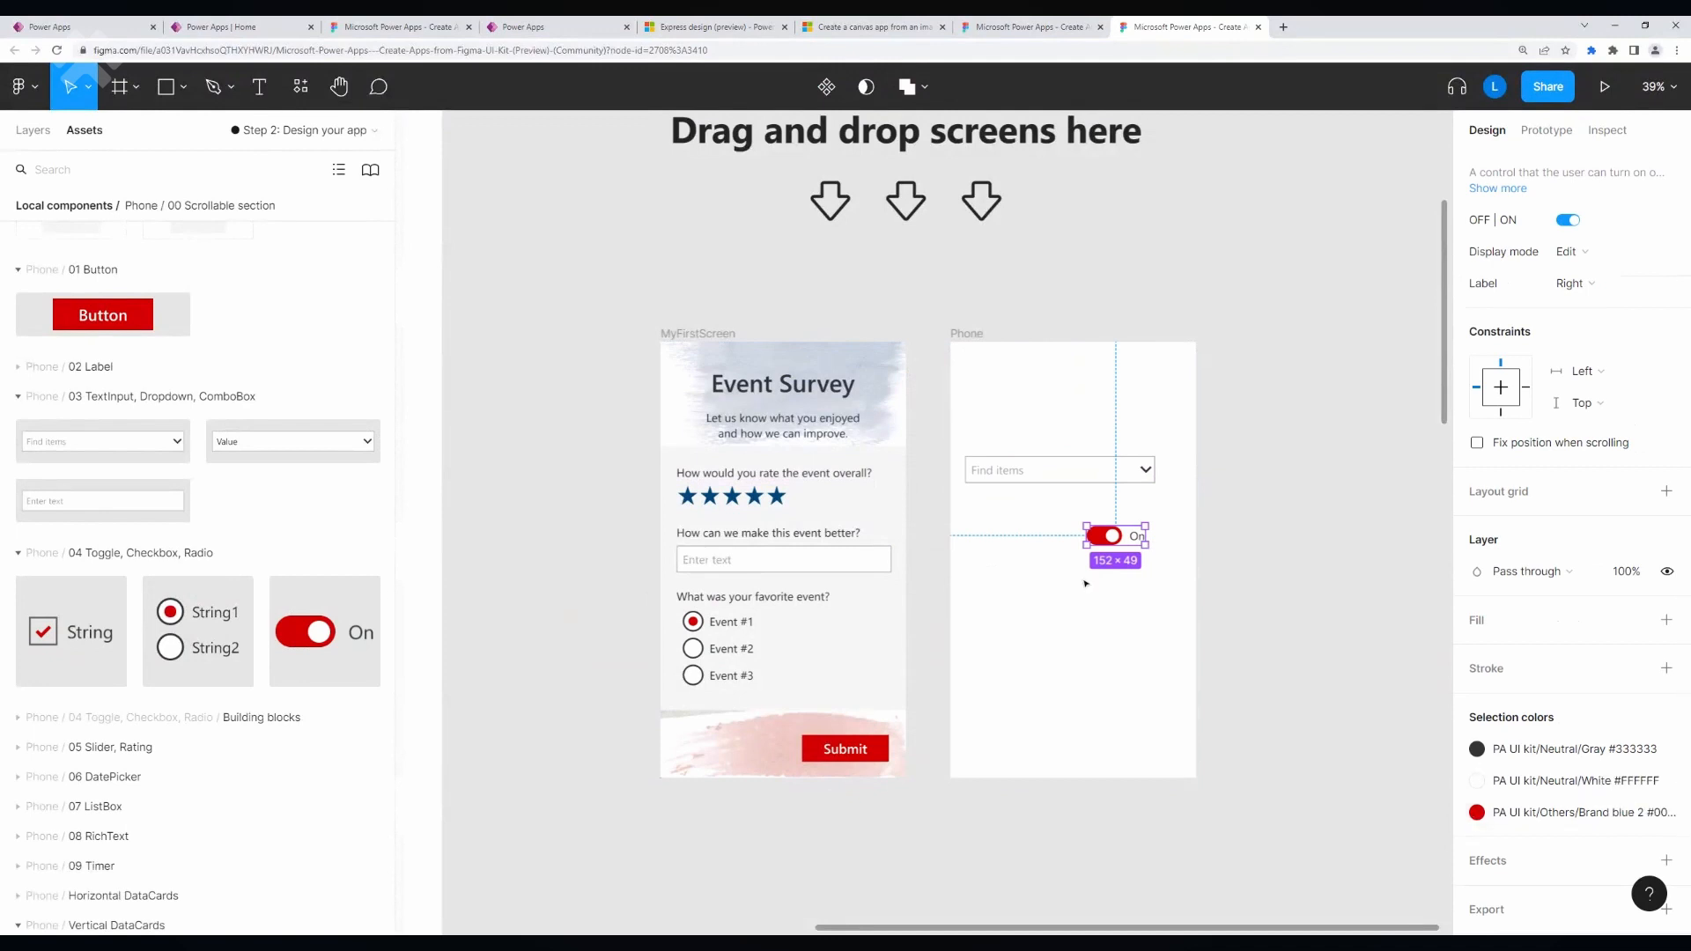
left_click(1476, 812)
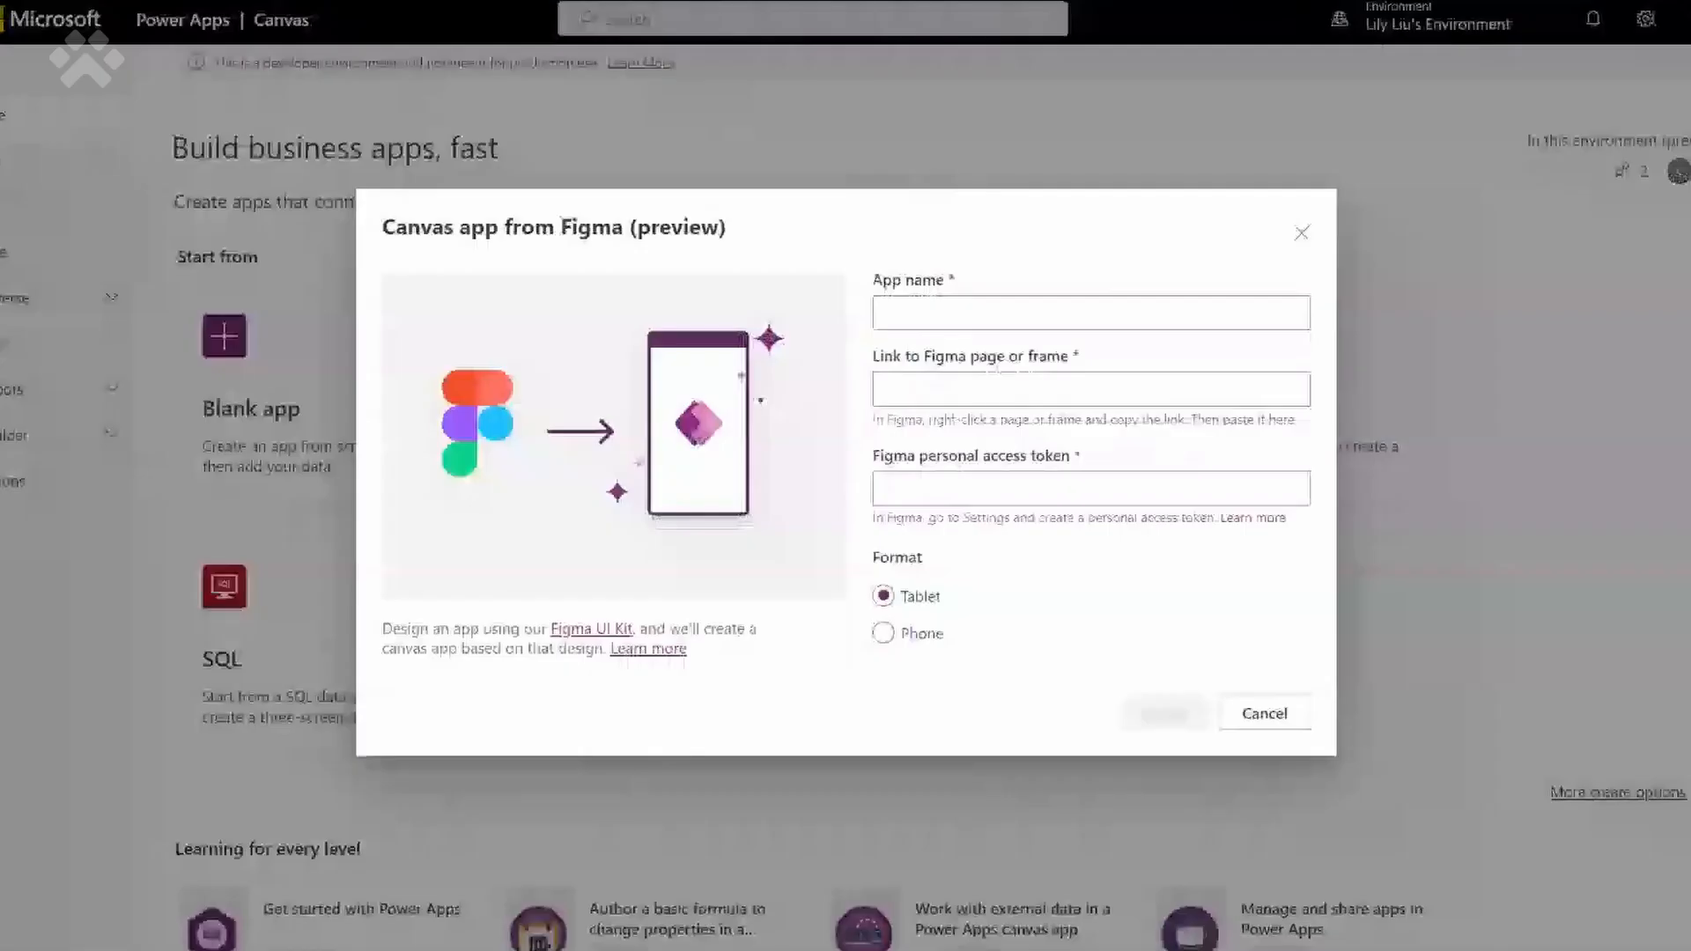
Step: In Power Apps, name the new canvas app from Figma MyFirstFigmaApp
left_click(1090, 313)
type("MyFir")
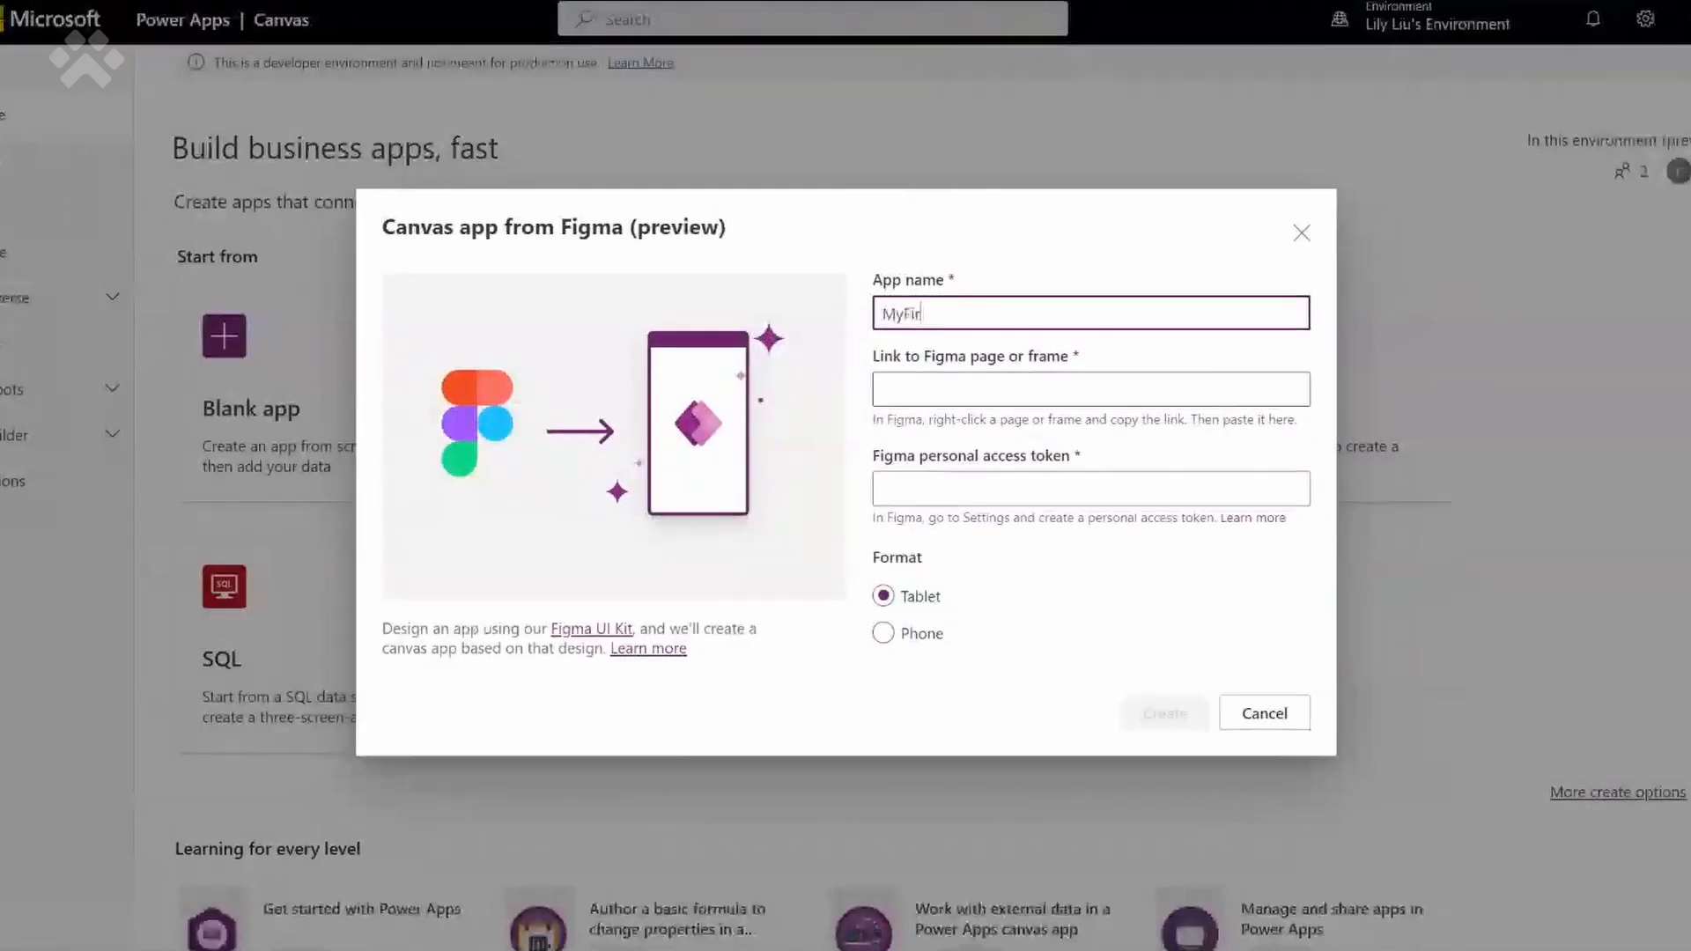
type("stFigmaApp")
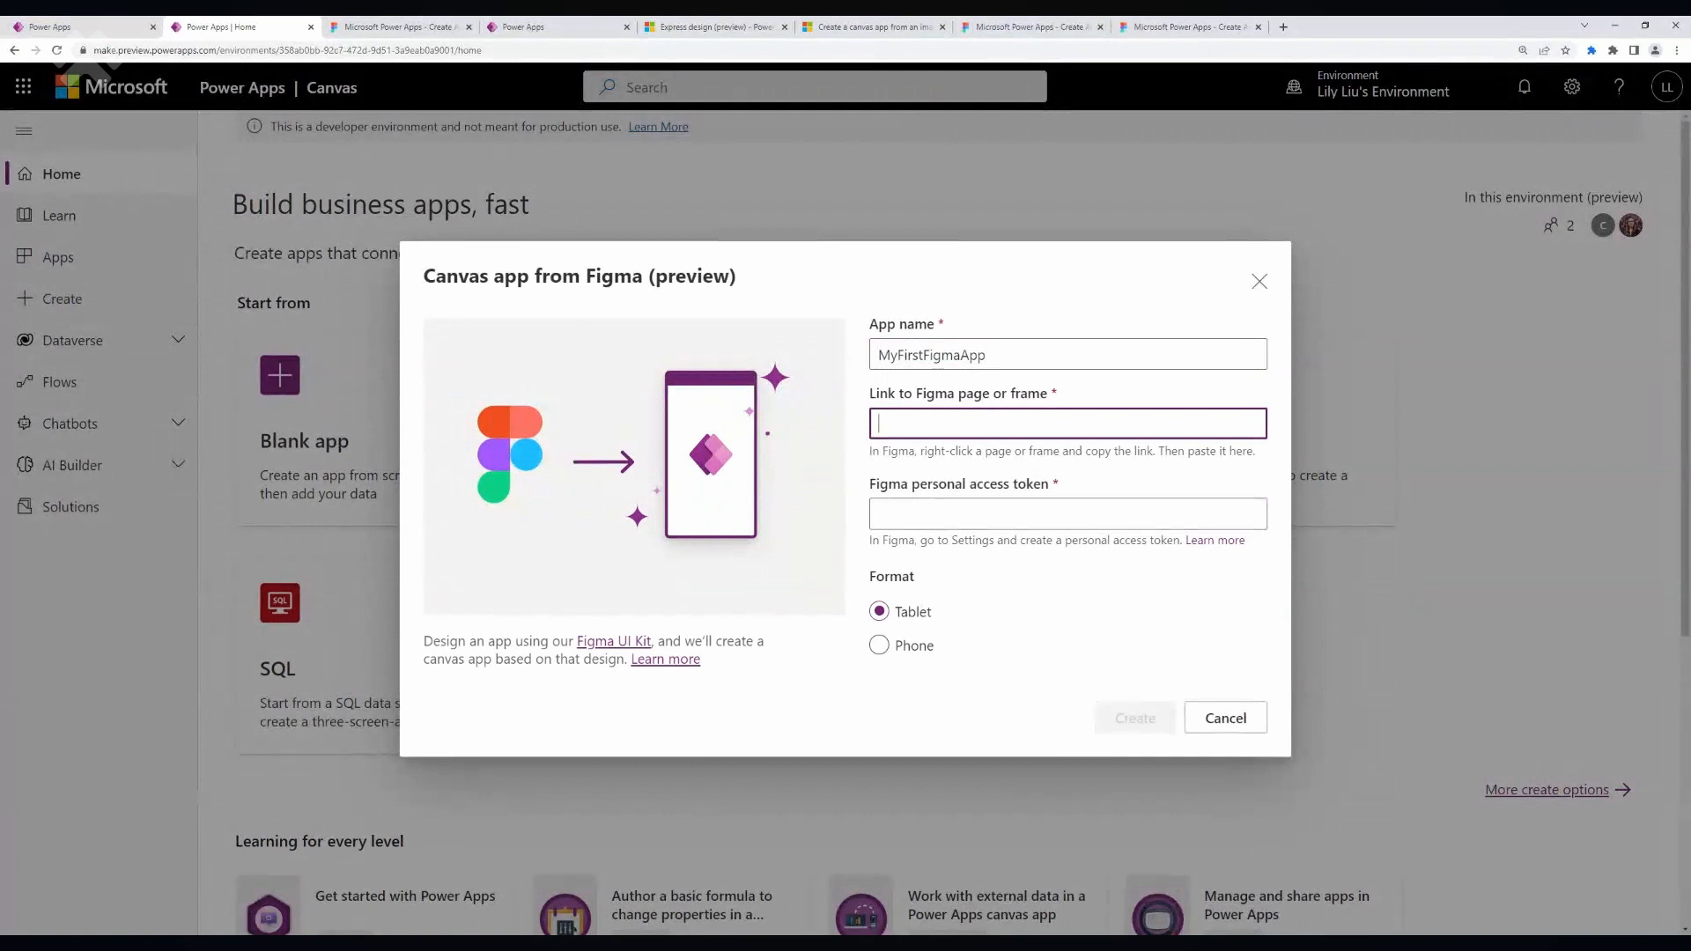
Step: Switch to the Figma file, copy the link to the MyFirstScreen frame and return to the Power Apps form
left_click(1163, 28)
left_click(698, 335)
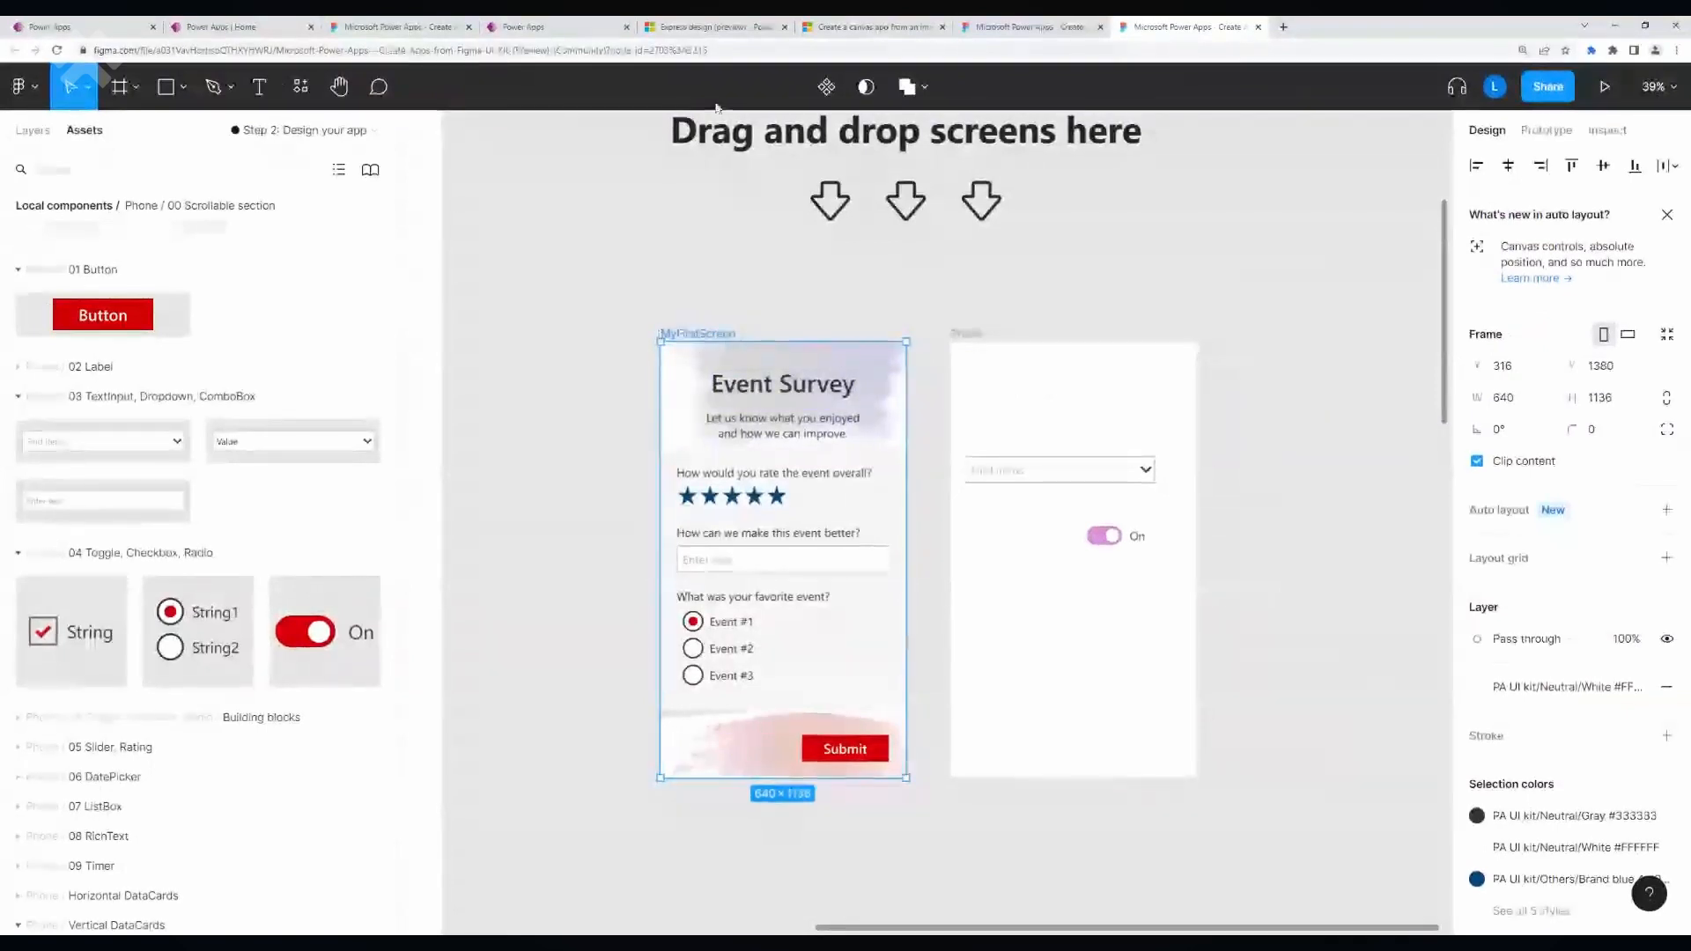
left_click(696, 50)
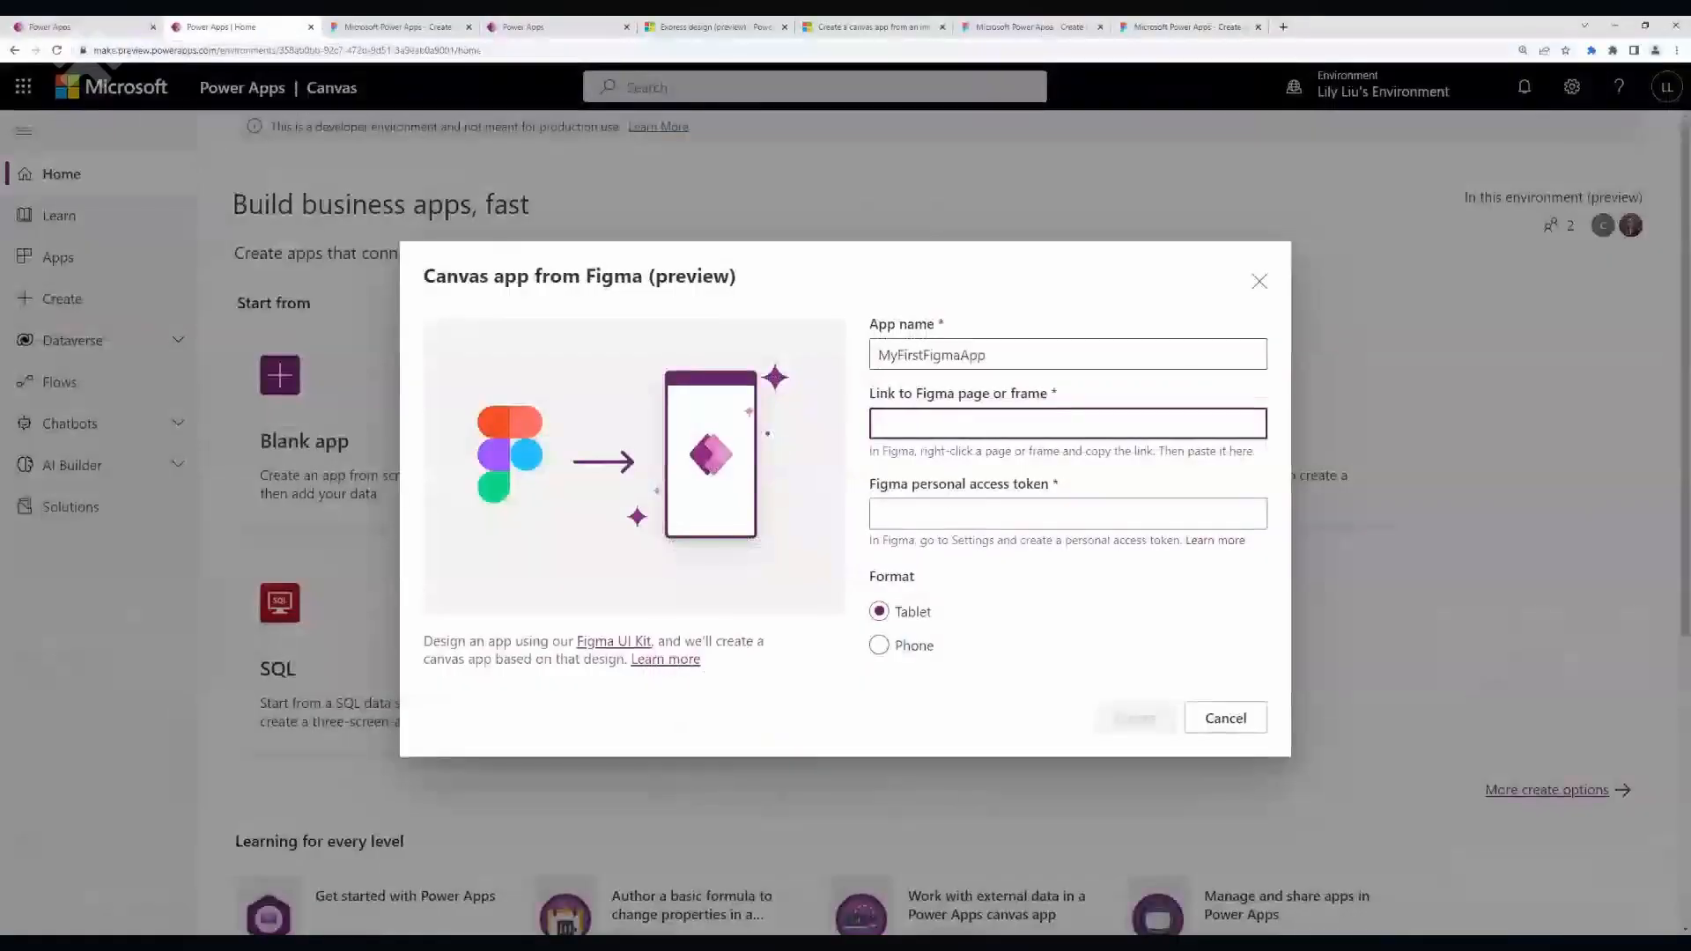
Step: Paste the copied MyFirstScreen frame link as the link to the Figma page or frame
key("ctrl+v")
key("Tab")
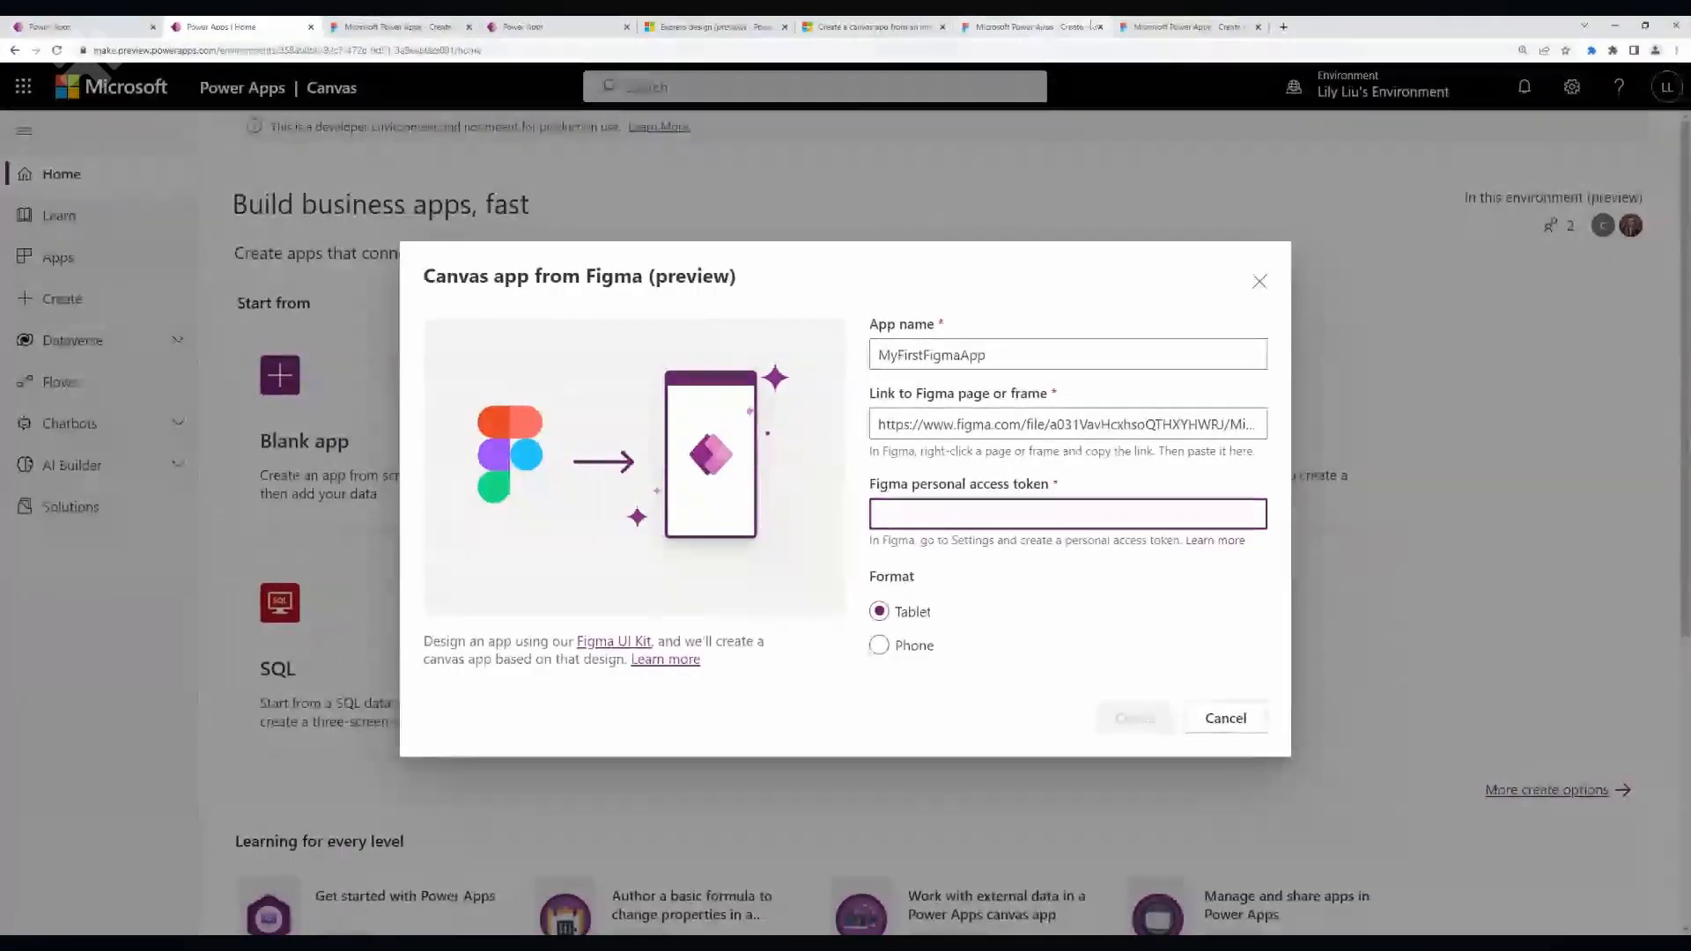
Step: Switch to the Figma Community page and create a personal access token named new token in the account settings
left_click(405, 26)
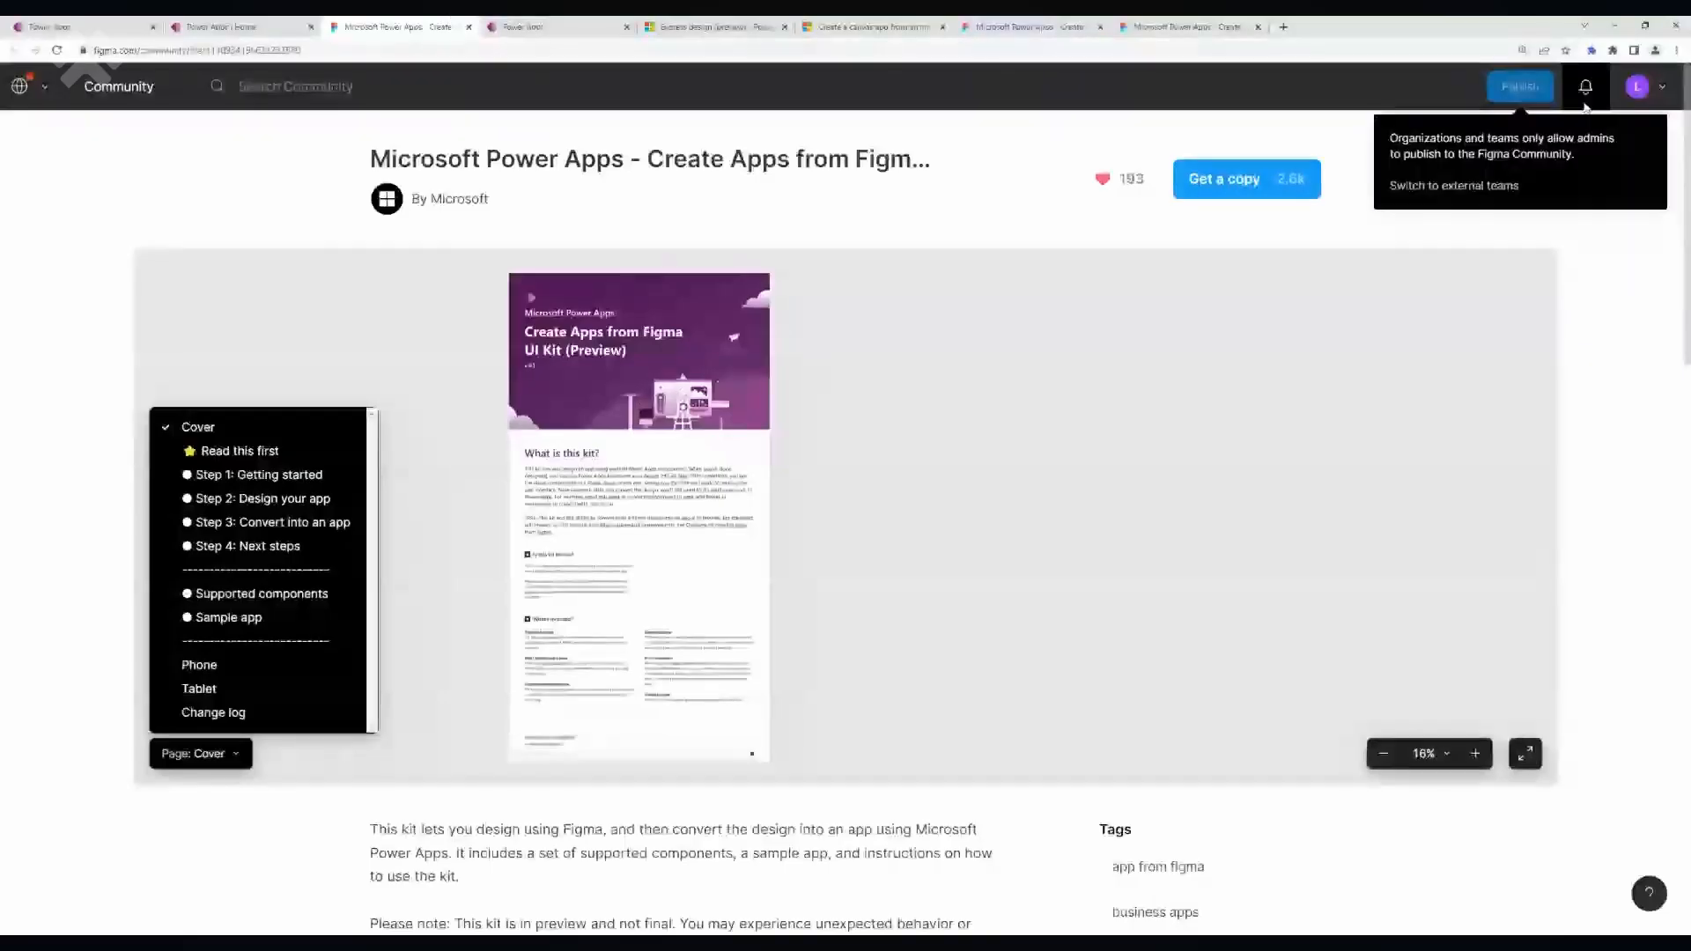
left_click(1649, 92)
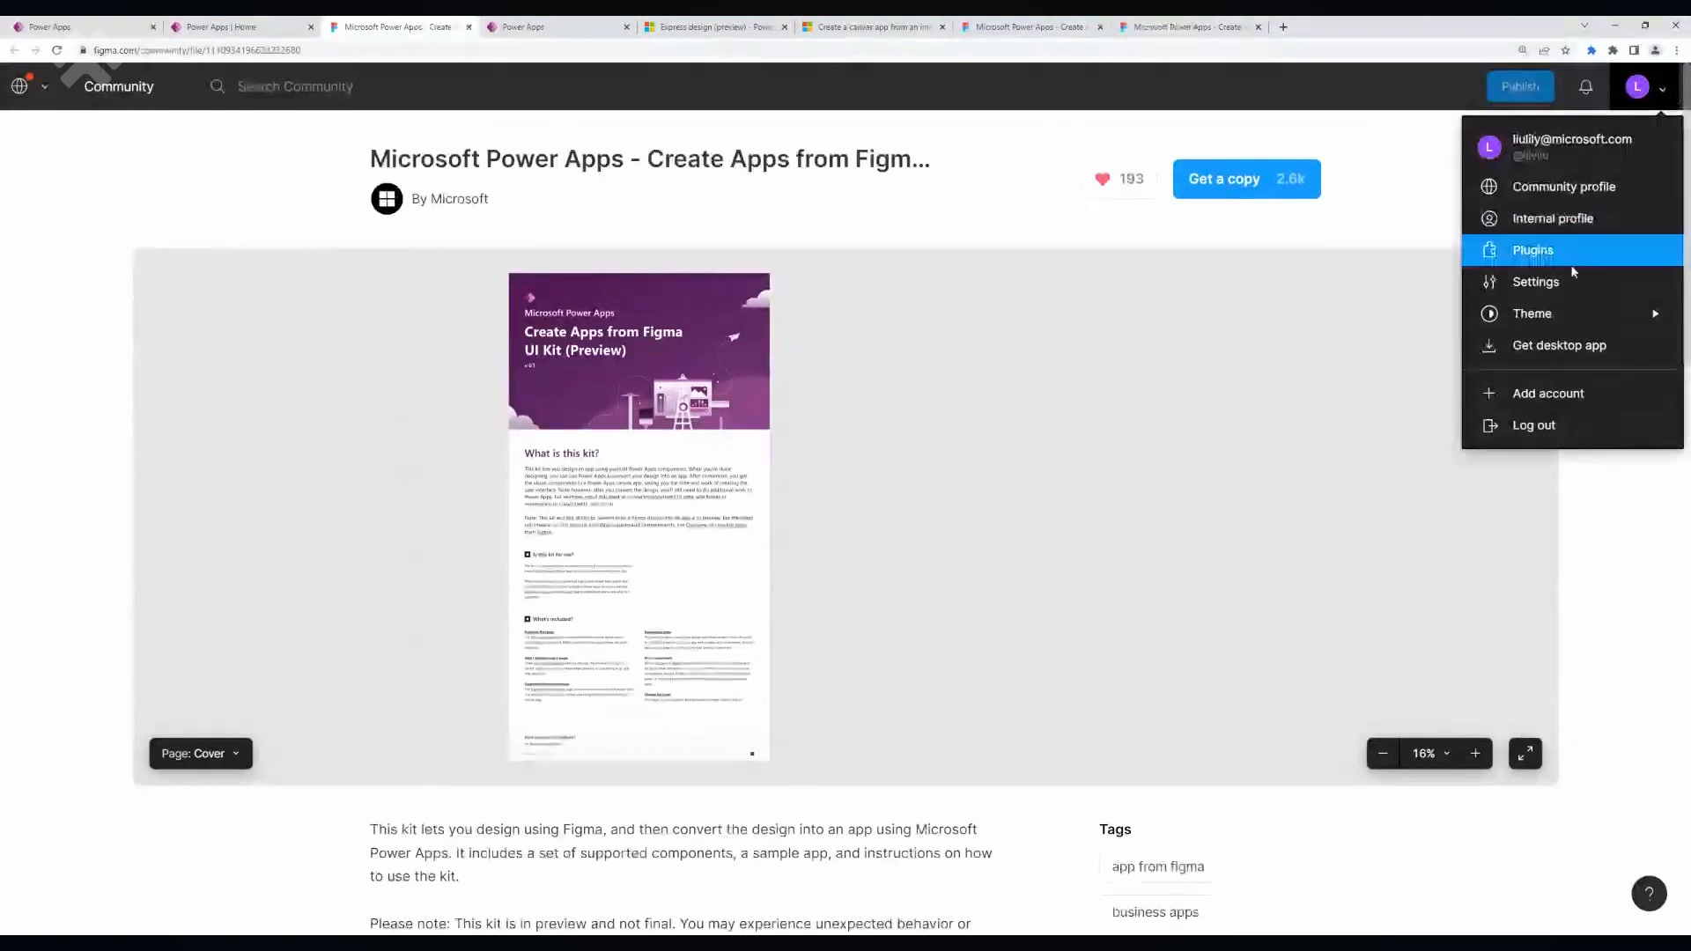
left_click(1536, 282)
left_click(588, 179)
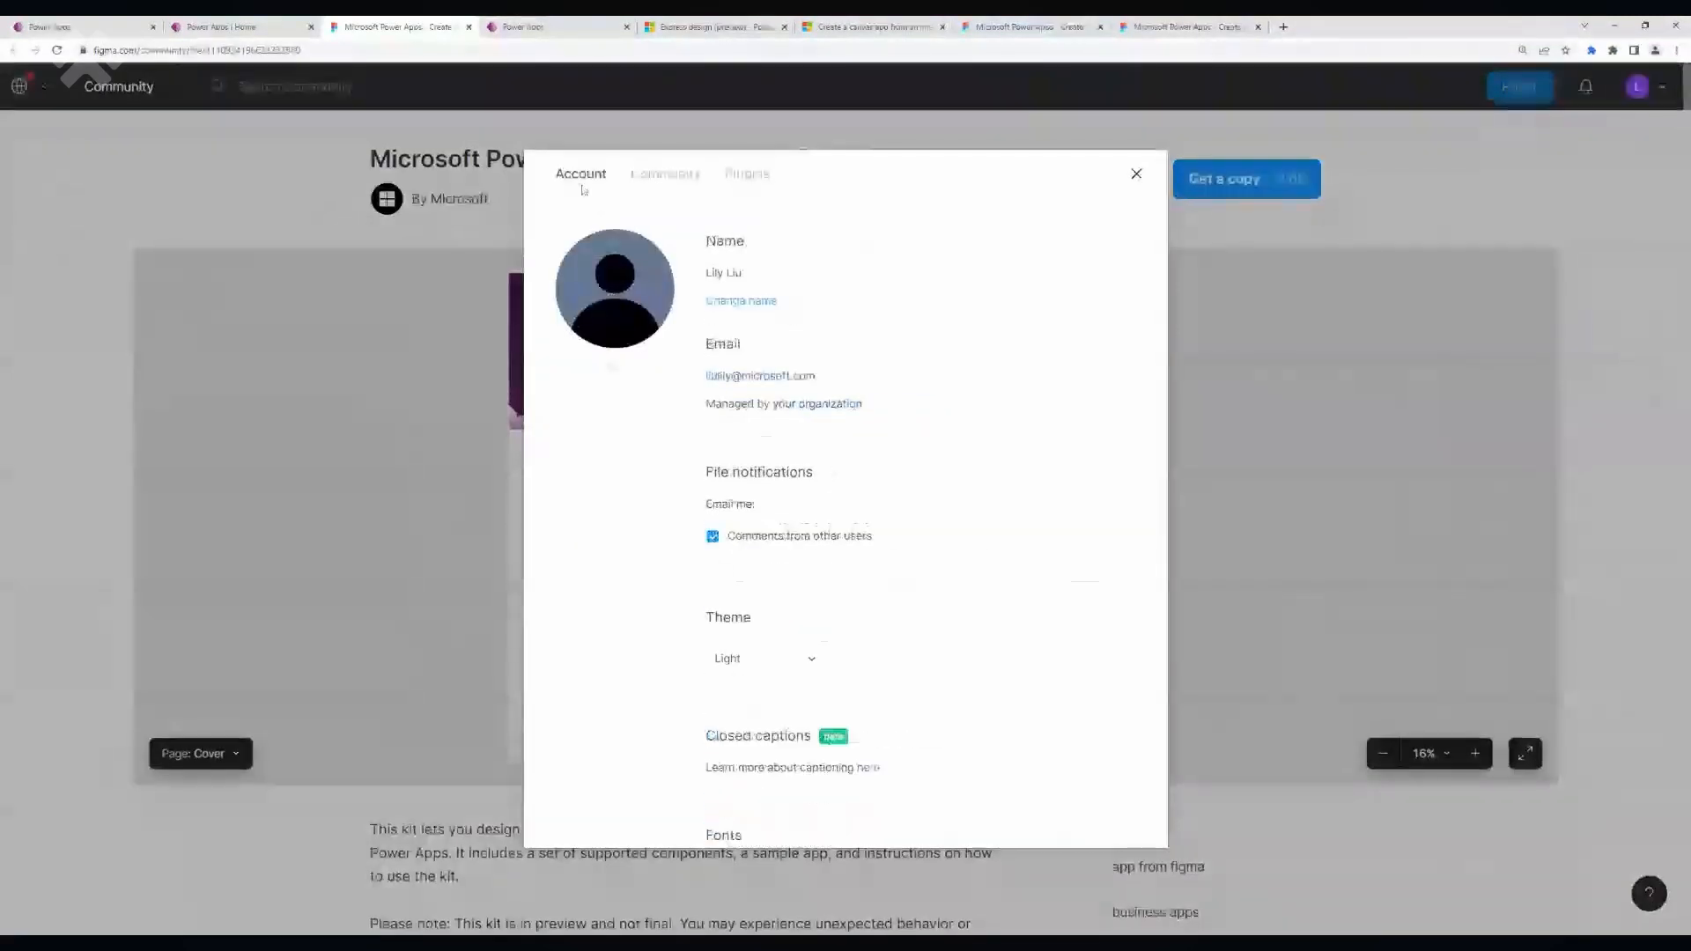
left_click_drag(1167, 234, 1176, 416)
left_click(722, 365)
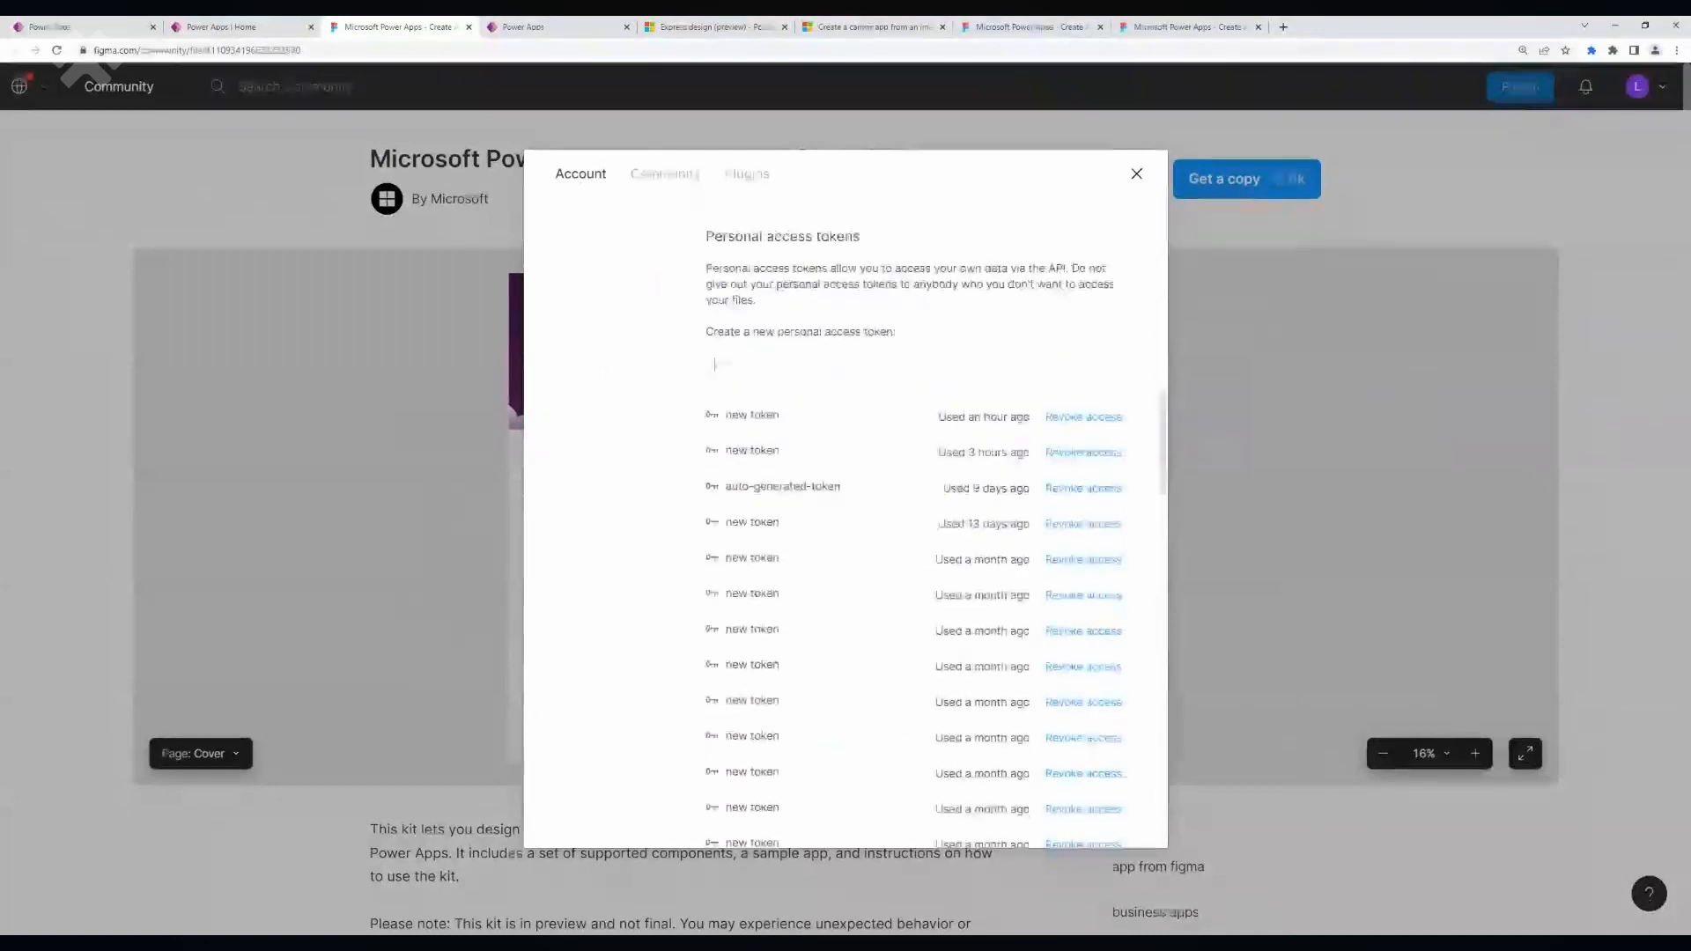
type("new t")
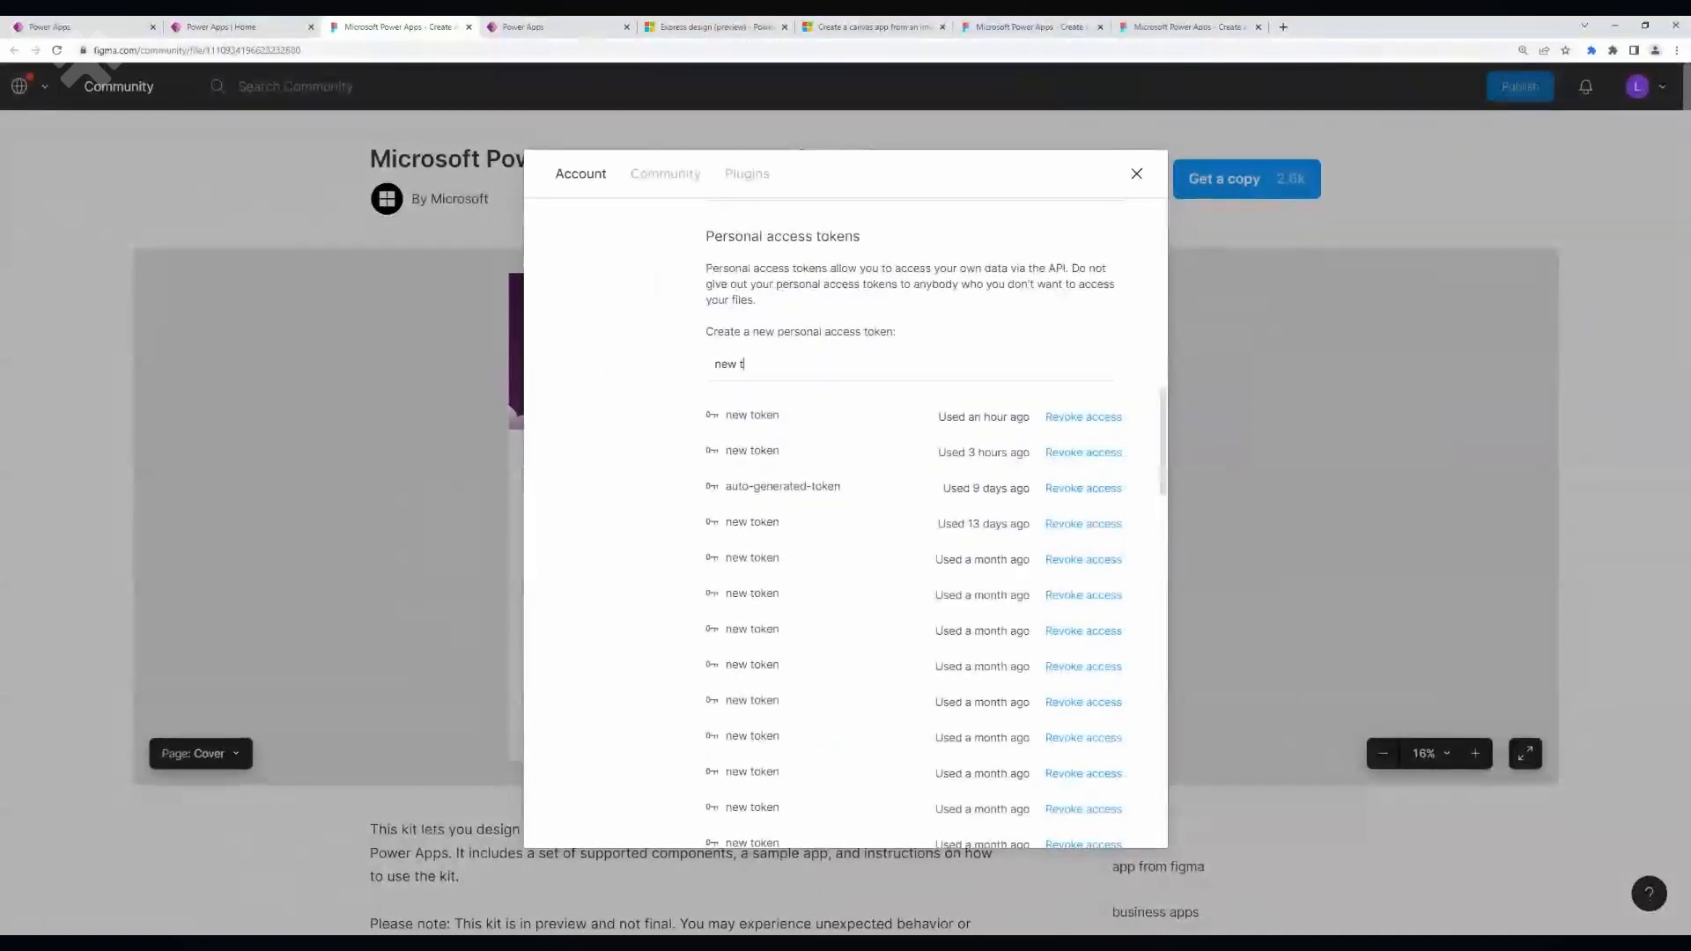
type("ok")
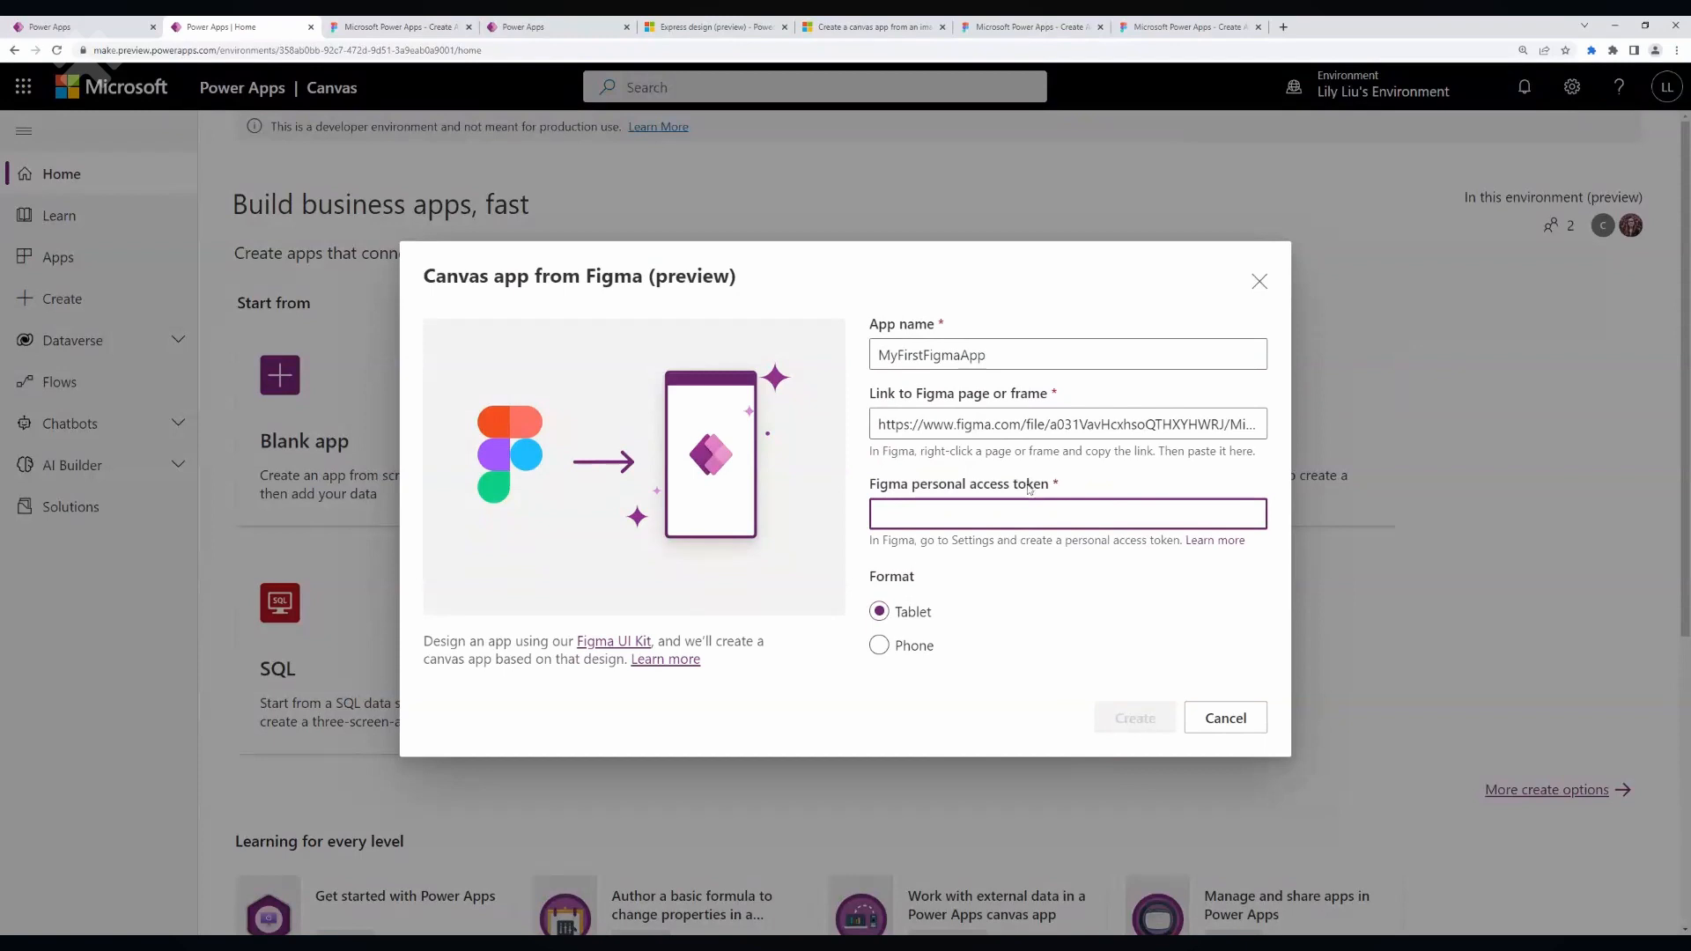
Step: Paste the Figma personal access token into the Power Apps form and create the canvas app
key("ctrl+v")
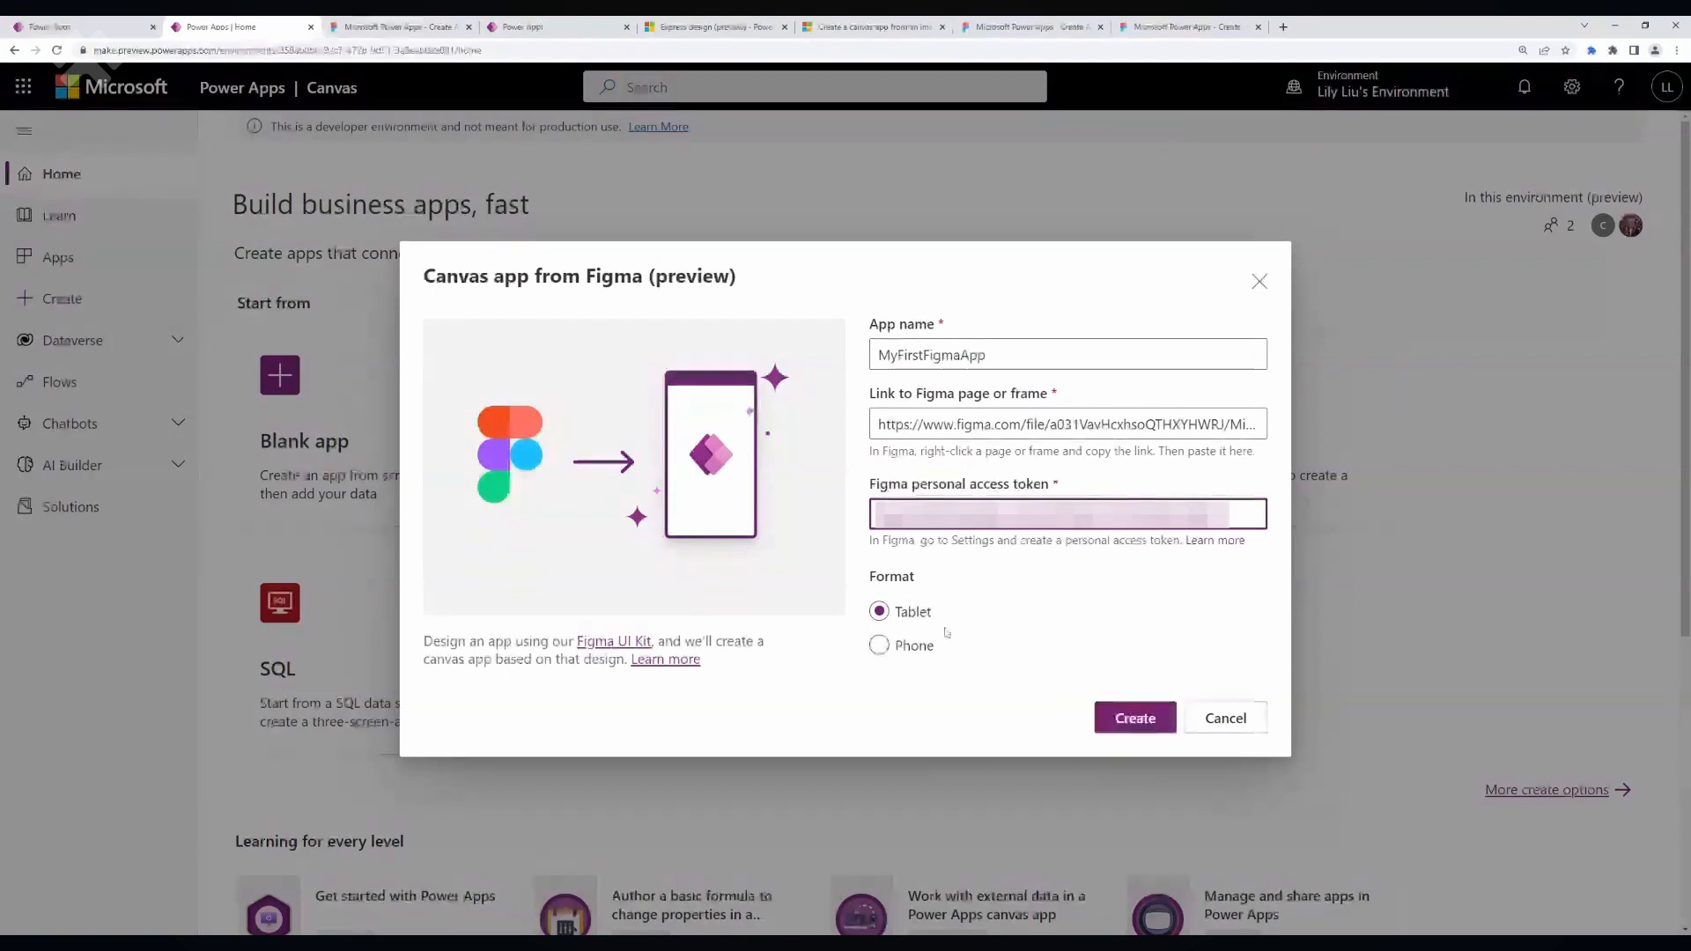
left_click(1145, 719)
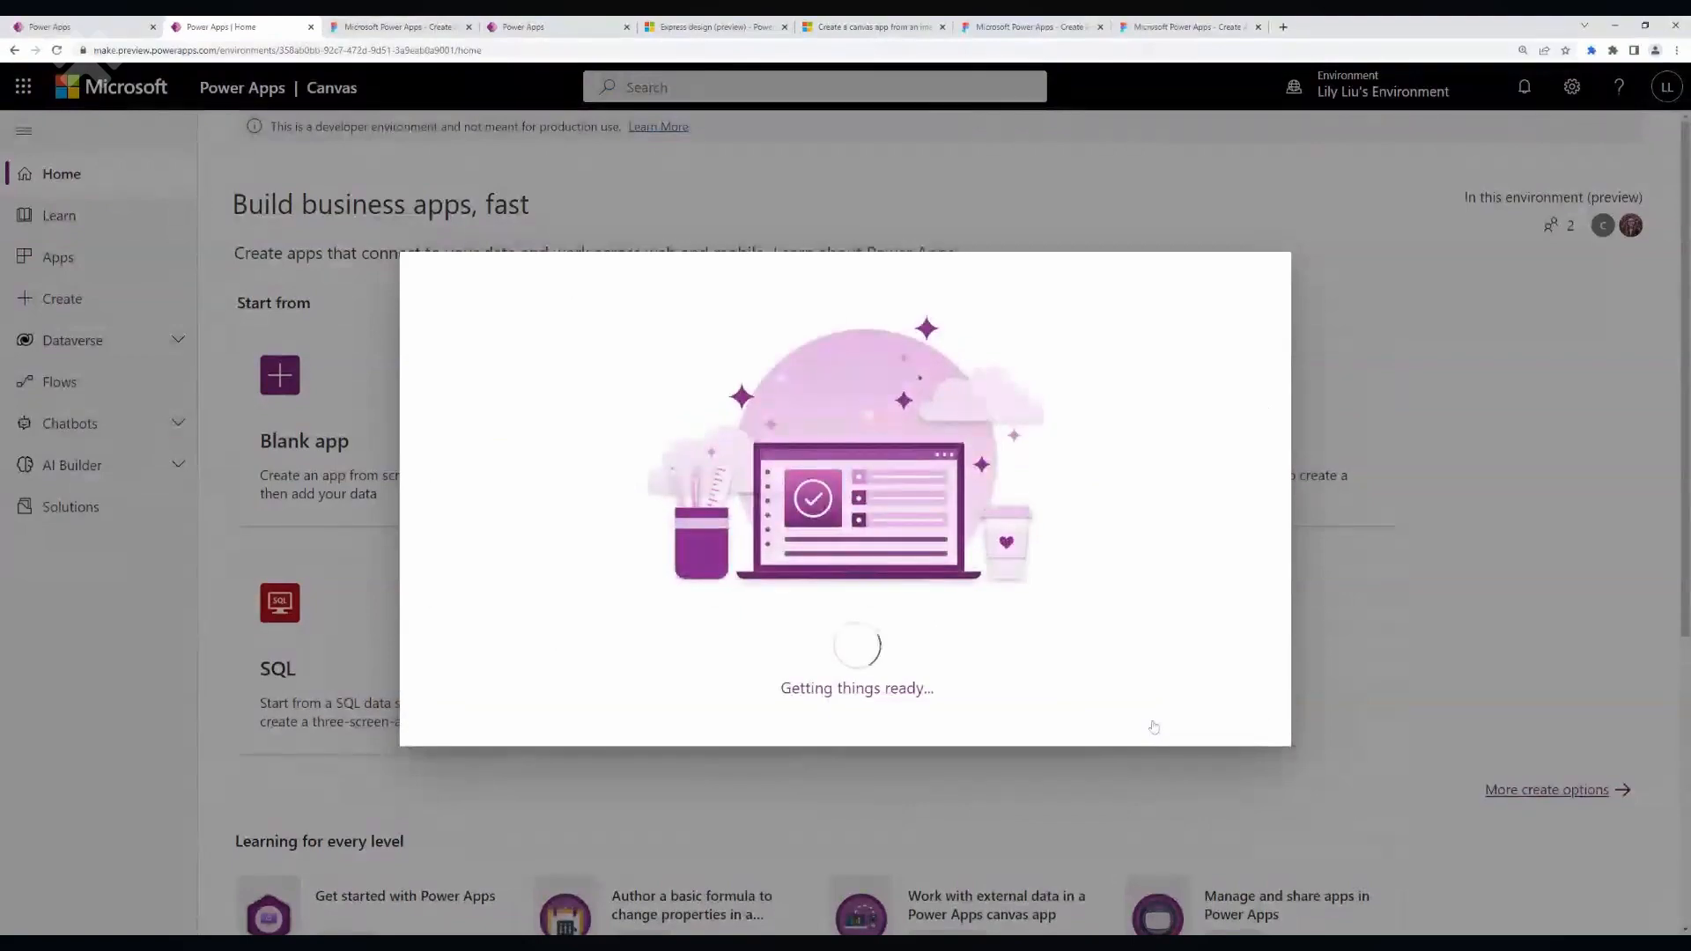